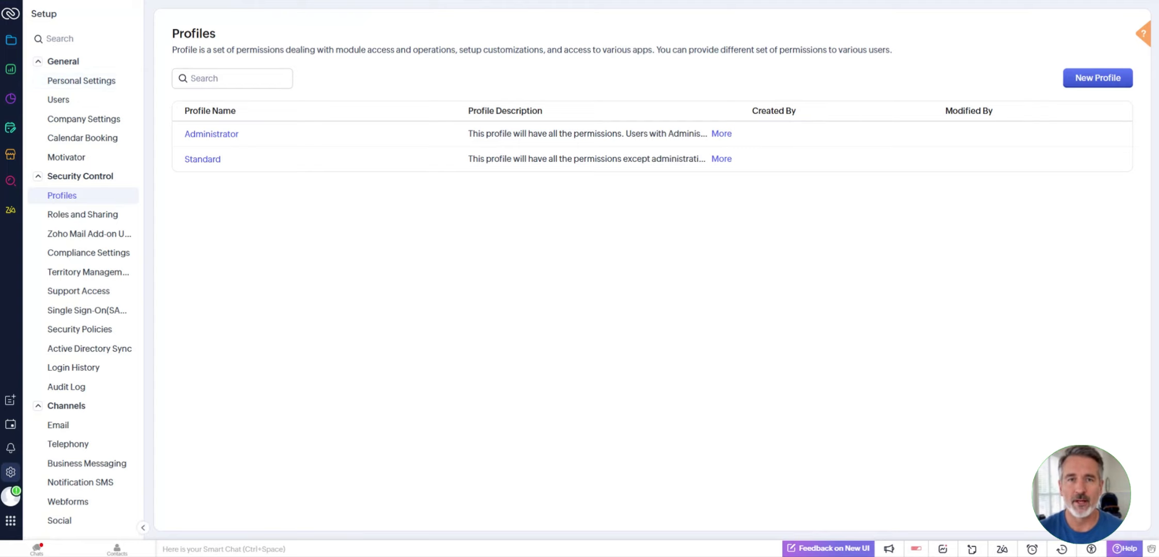
Review the editable company details and the logo upload option in the company settings
left_click(95, 120)
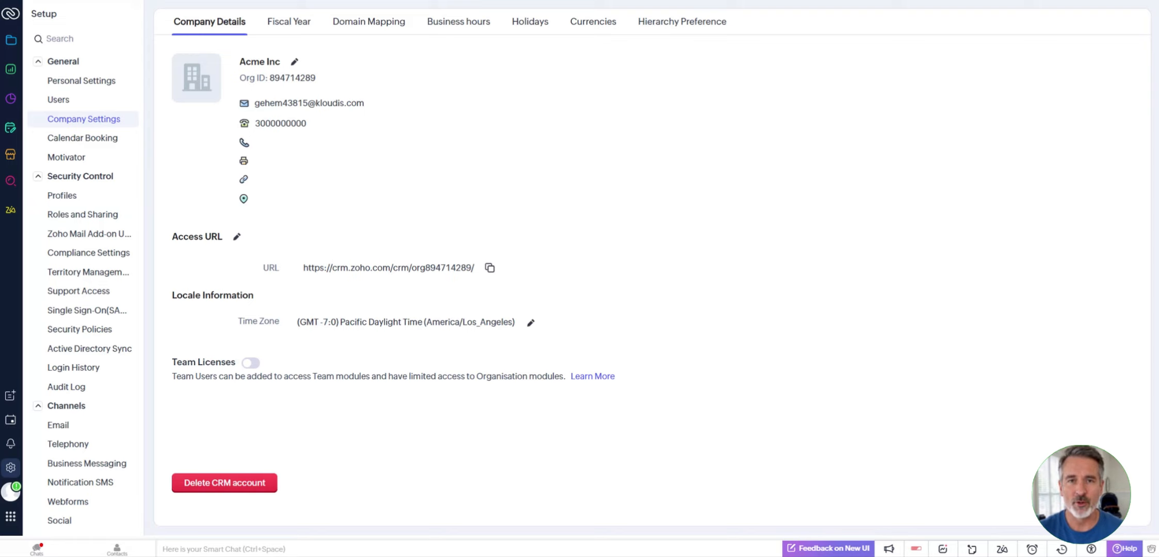
left_click(295, 63)
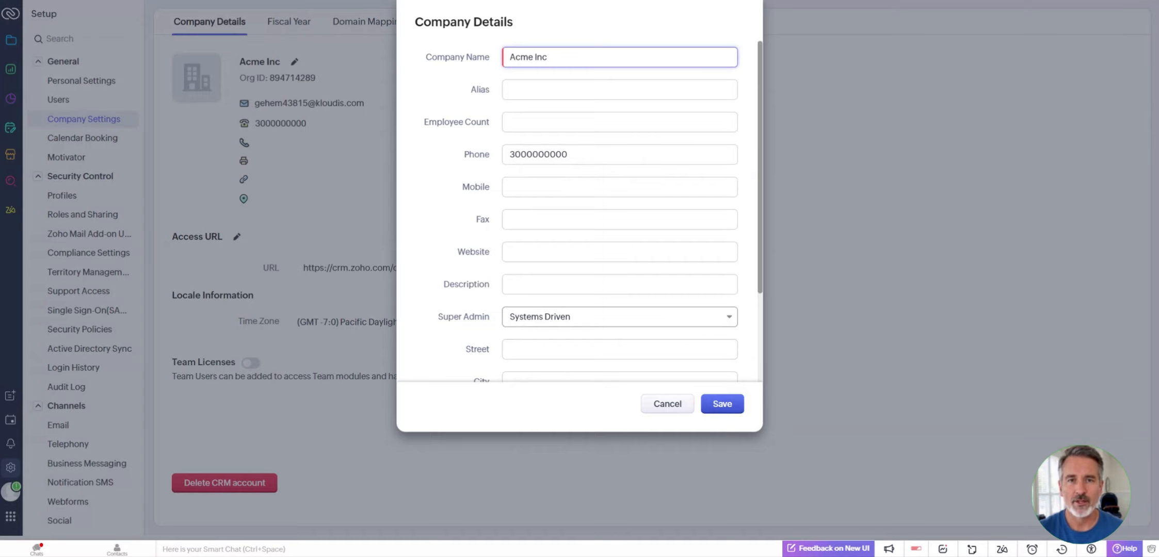
scroll(620, 327, "down", 3)
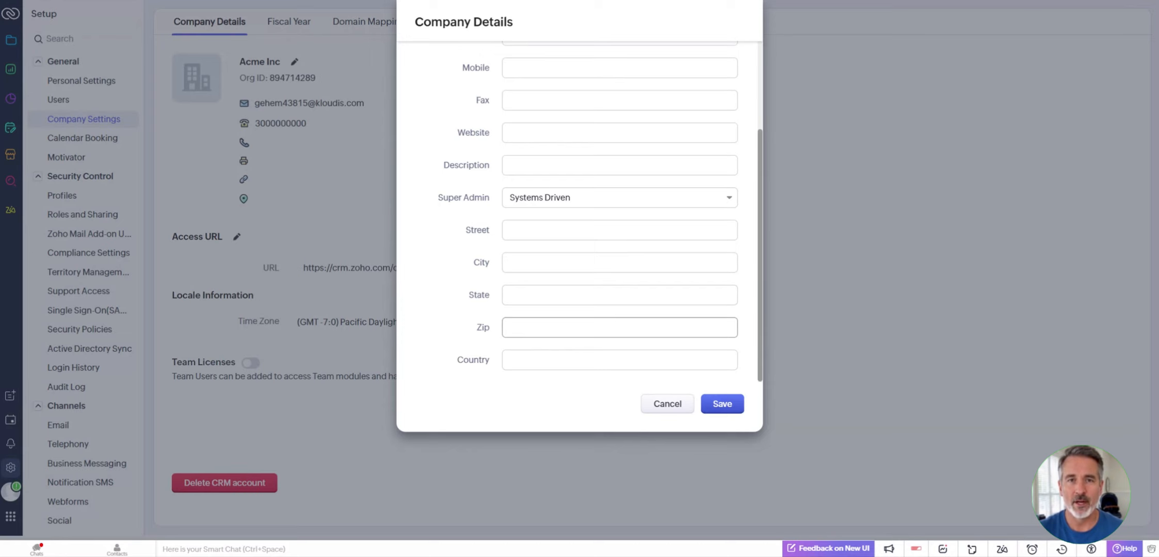
scroll(646, 323, "up", 3)
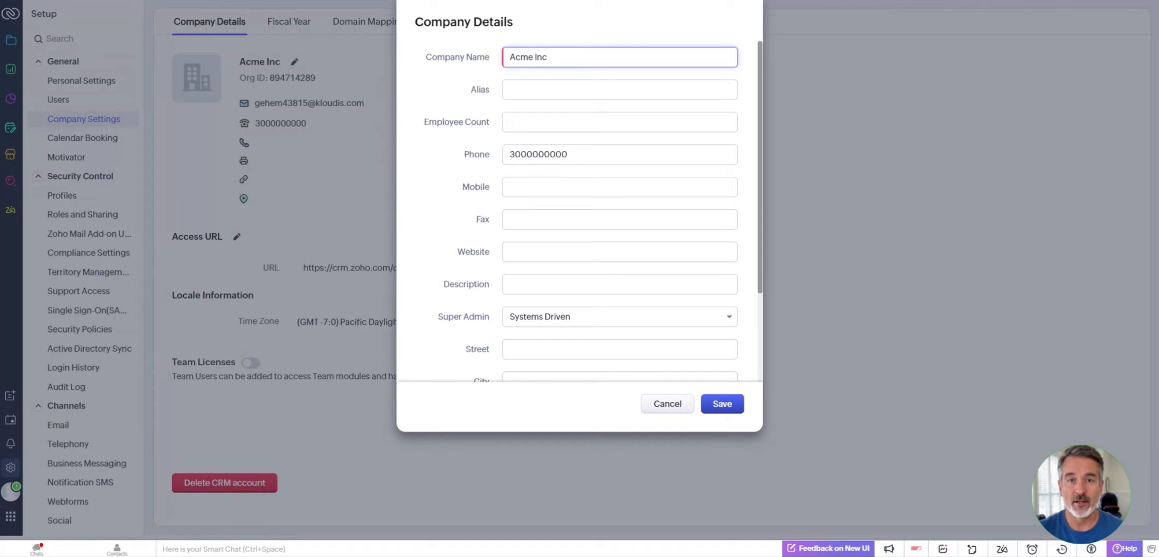
left_click(723, 414)
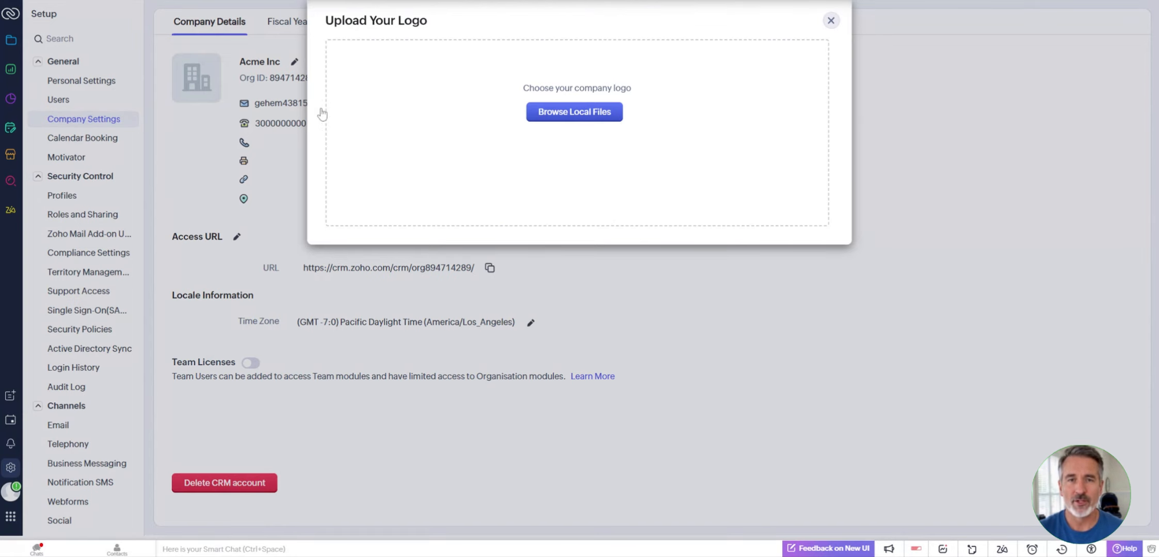
left_click(831, 20)
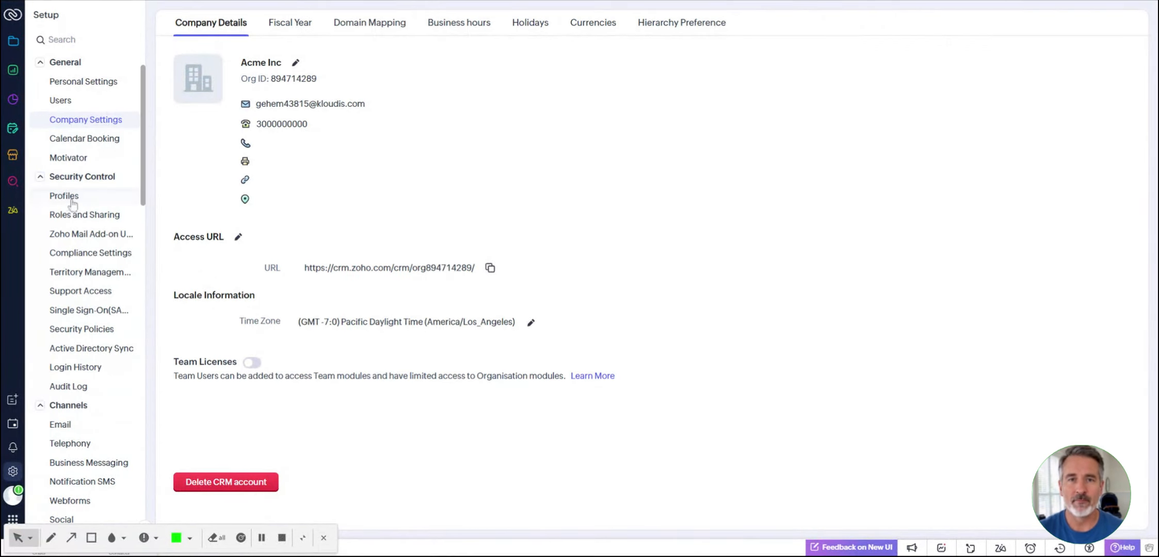
Create a profile named "Sales representative" cloned from Administrator, with the description "standard sales team member"
left_click(73, 202)
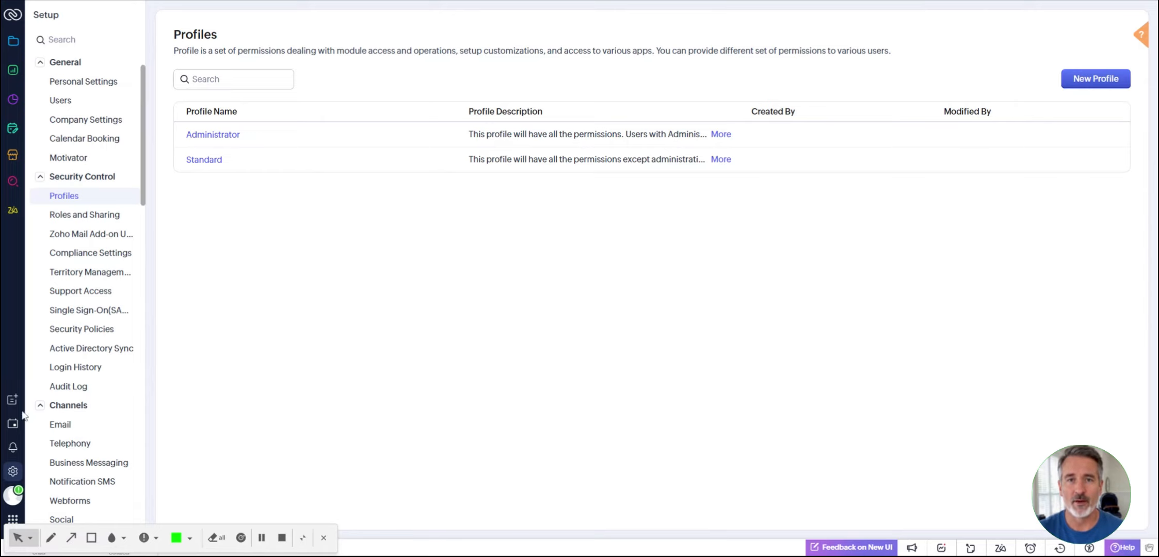
left_click(1098, 86)
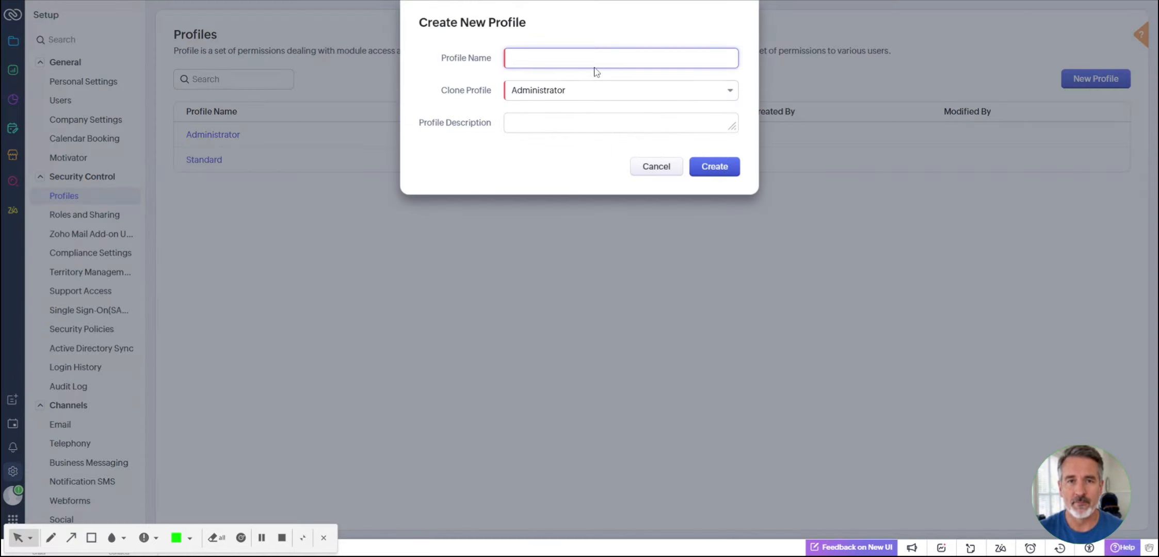
type("Sales representa")
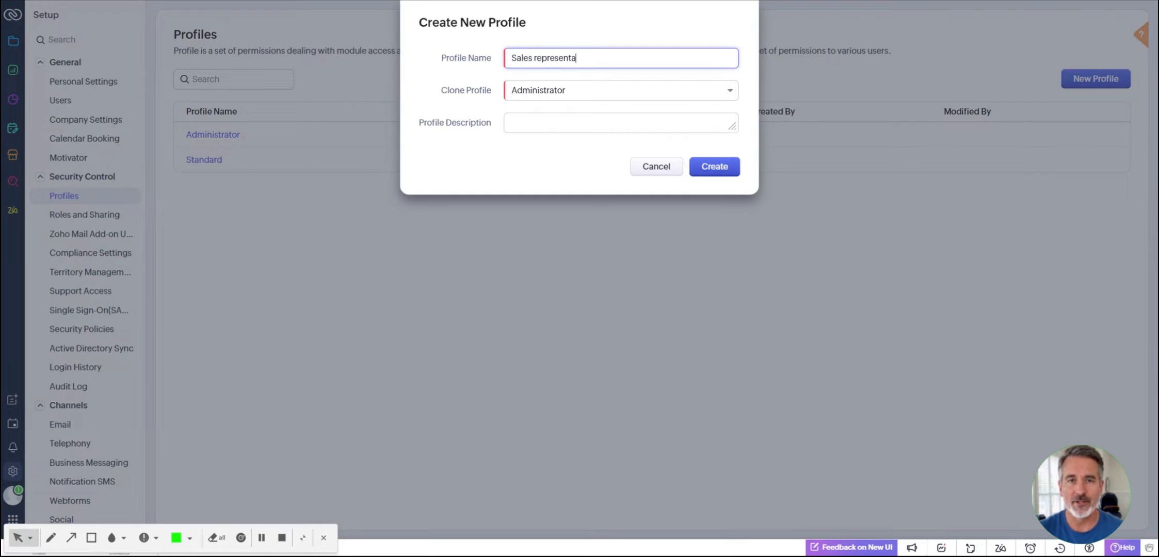
type("tive")
key("Tab")
key("Tab")
type("st")
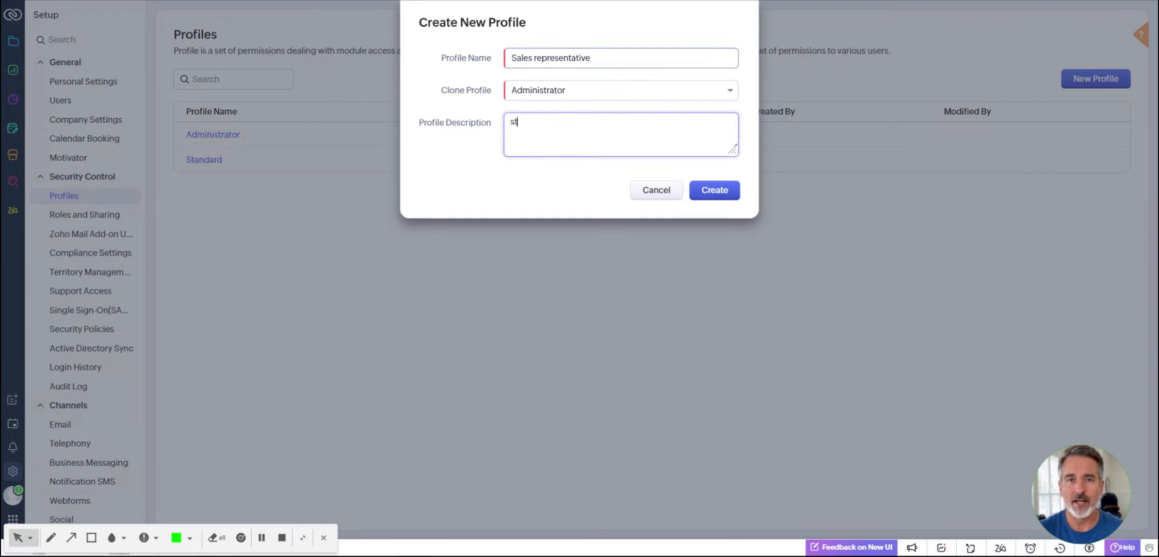
type("andard sales team ")
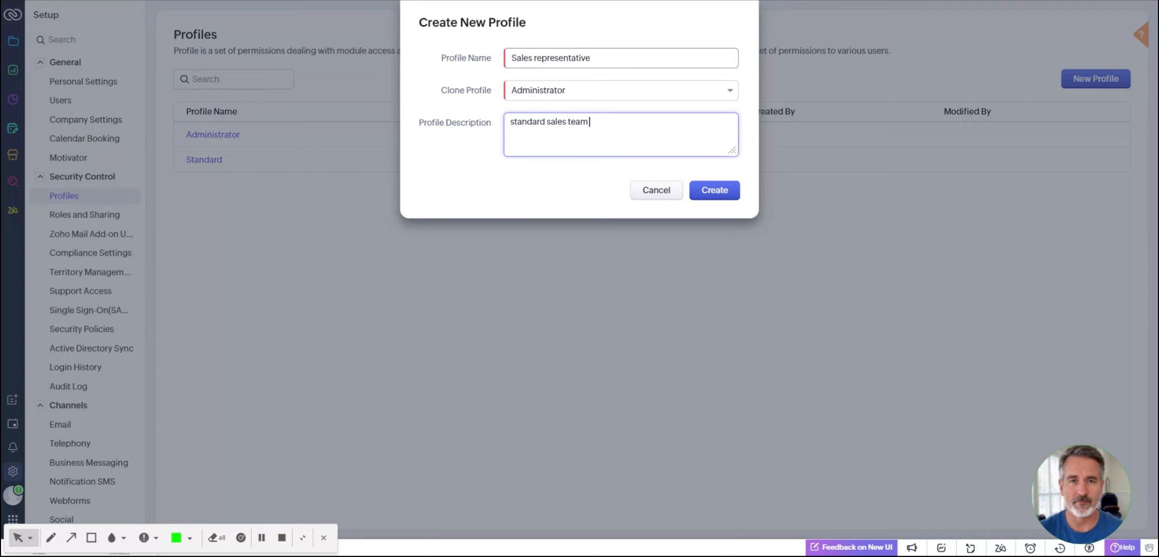
type("member")
left_click(701, 188)
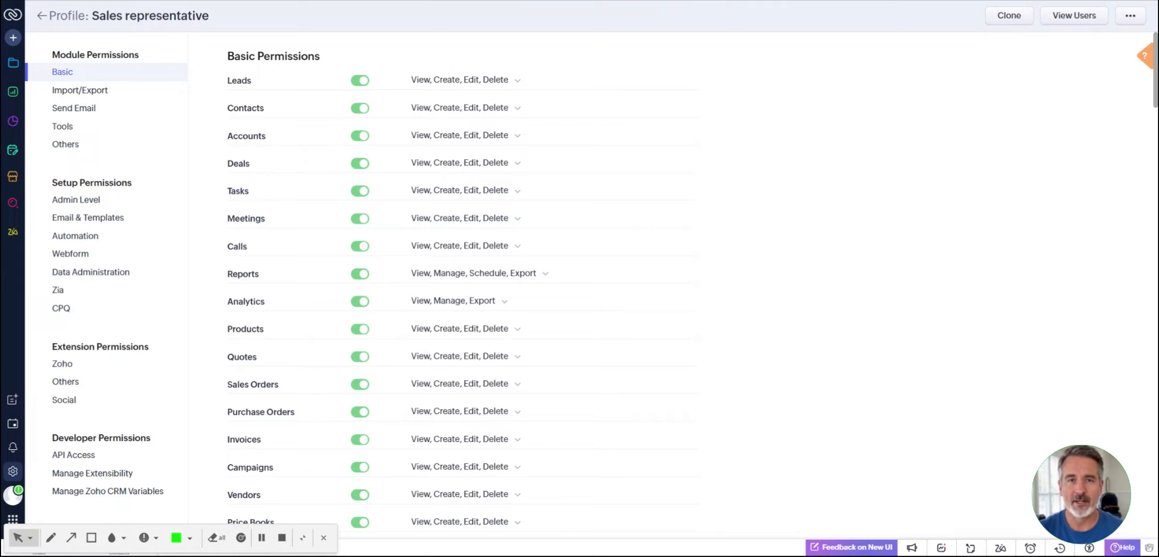
Remove the Delete permission for Contacts and Accounts from the Sales representative profile and return to the profile list
left_click(467, 80)
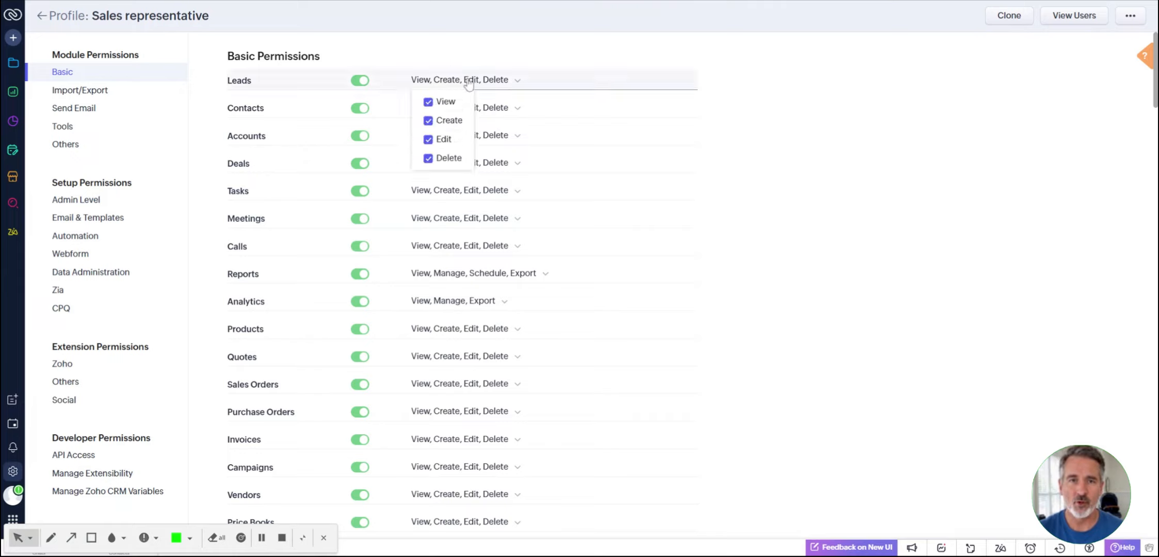
left_click(455, 55)
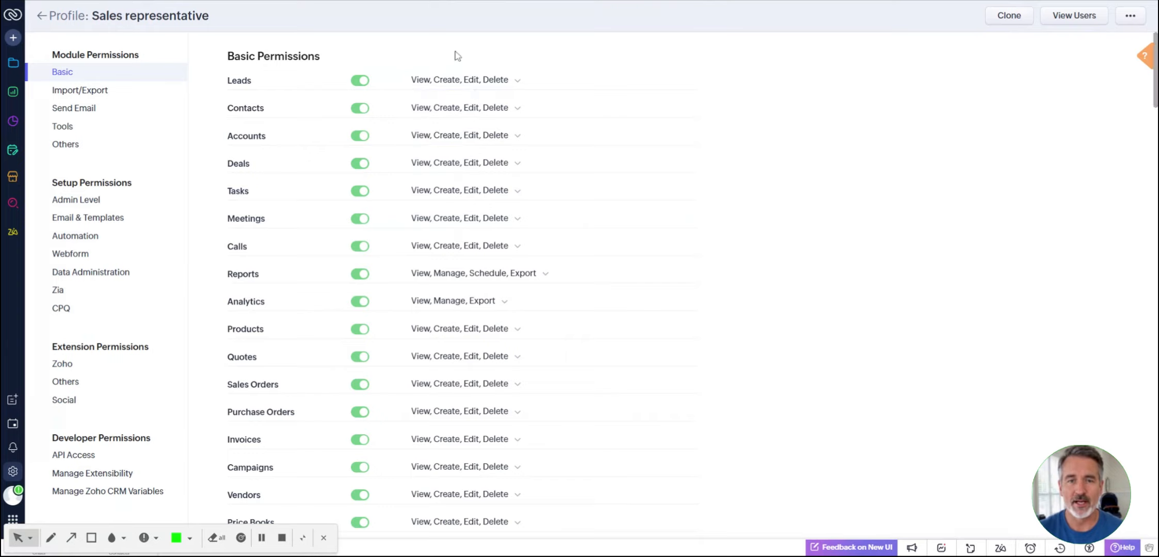
left_click(463, 109)
left_click(430, 187)
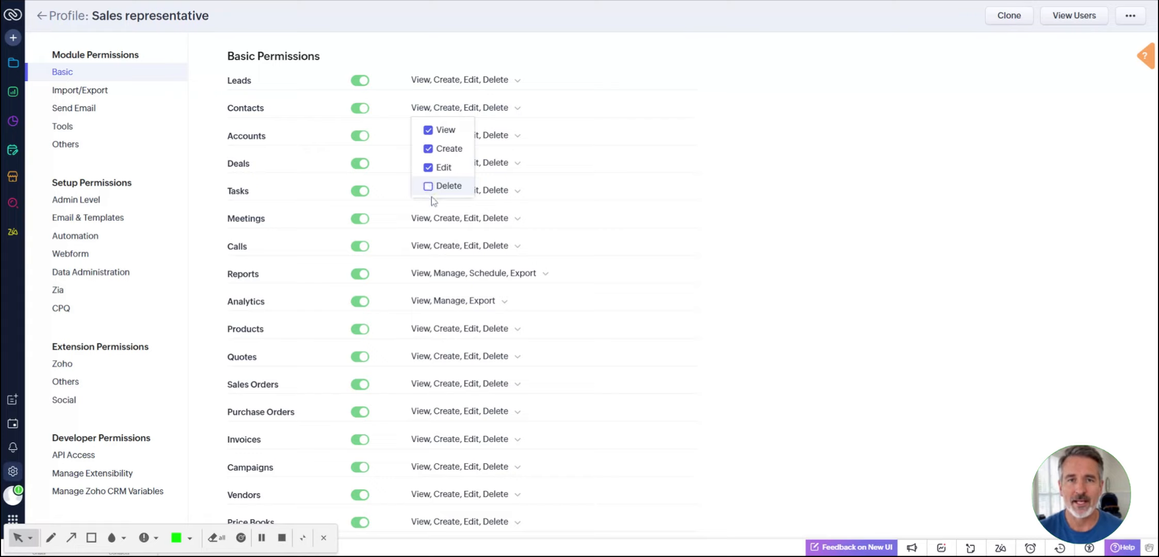
left_click(471, 56)
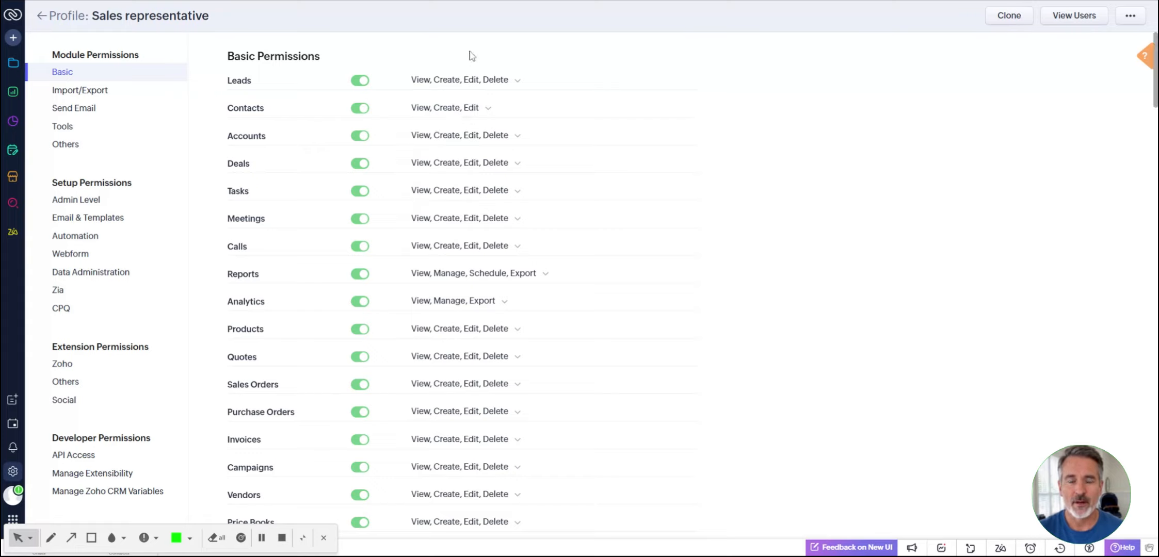
left_click(467, 138)
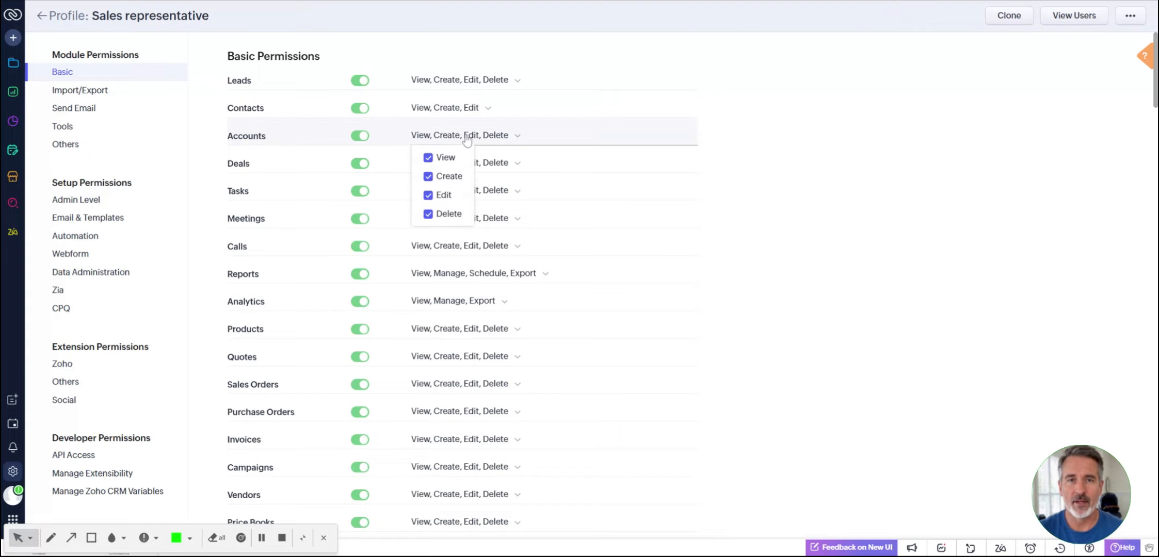
left_click(430, 214)
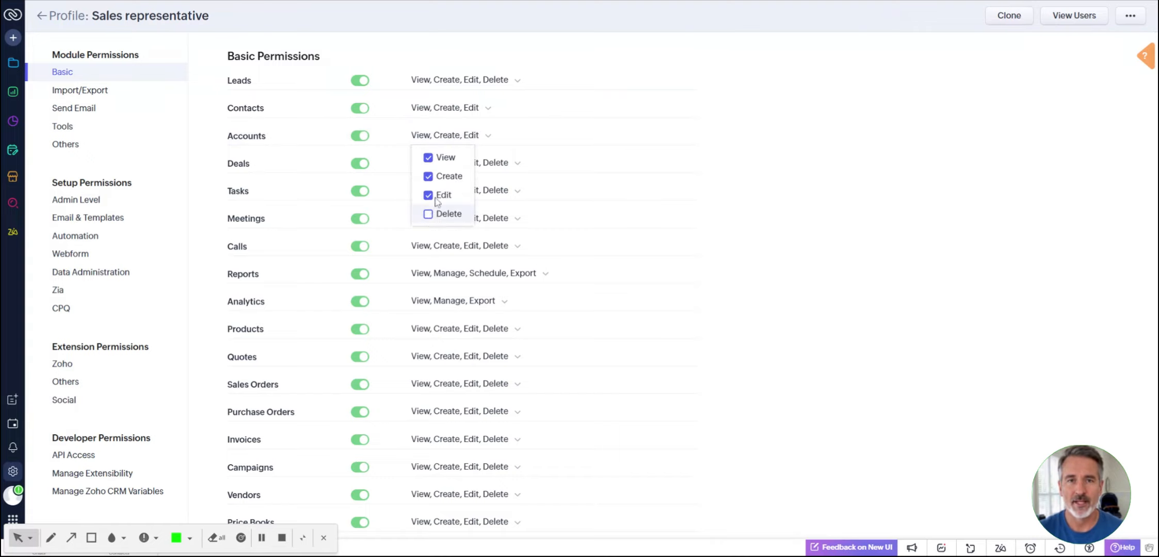
left_click(475, 45)
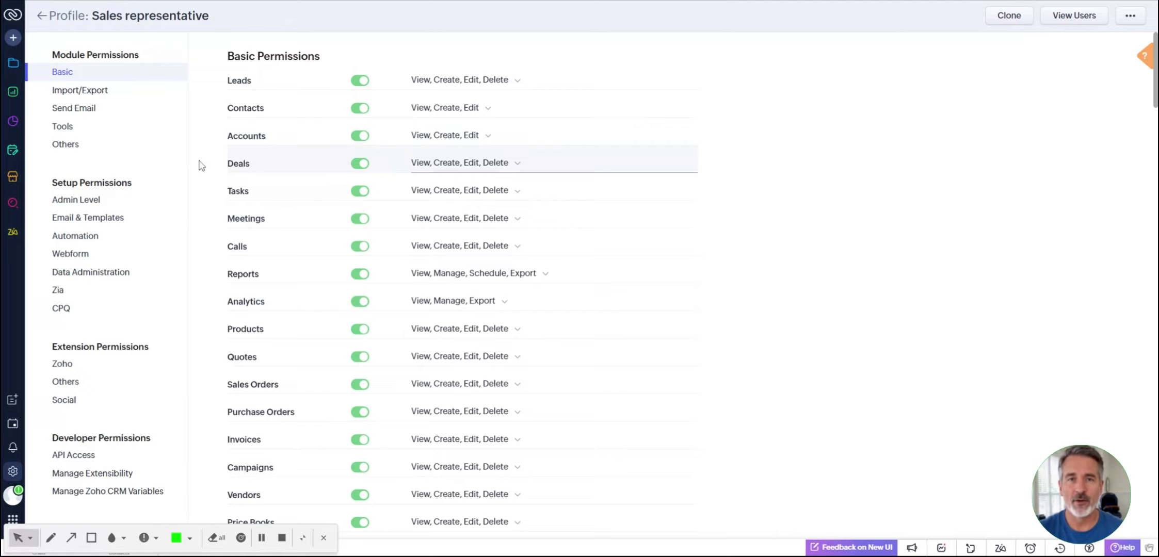
left_click(42, 16)
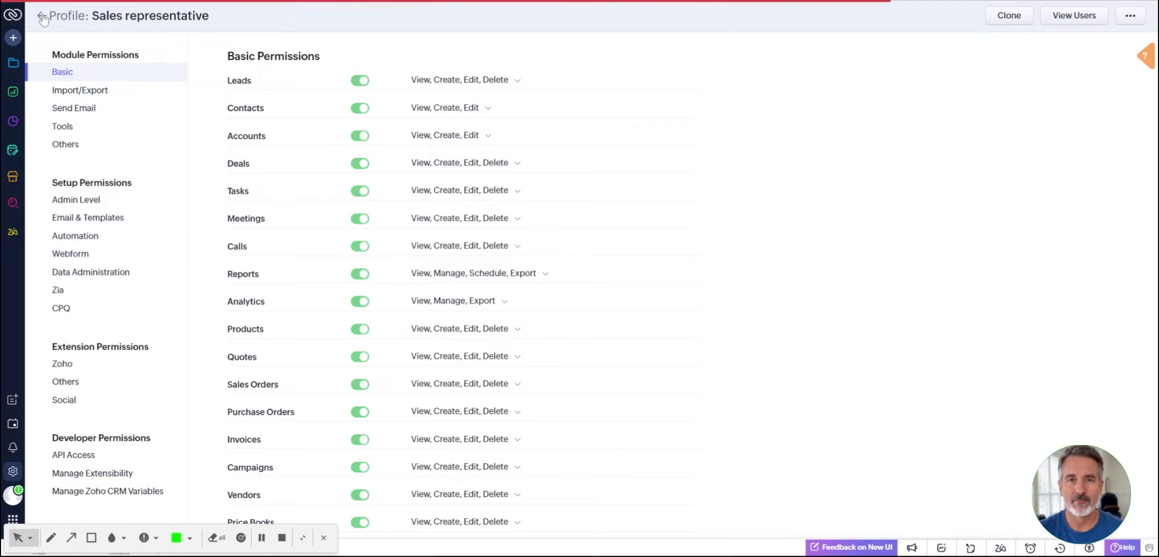
Create a profile named "Sales manager" cloned from Administrator, check its Reports permissions and return to the profile list
left_click(1096, 79)
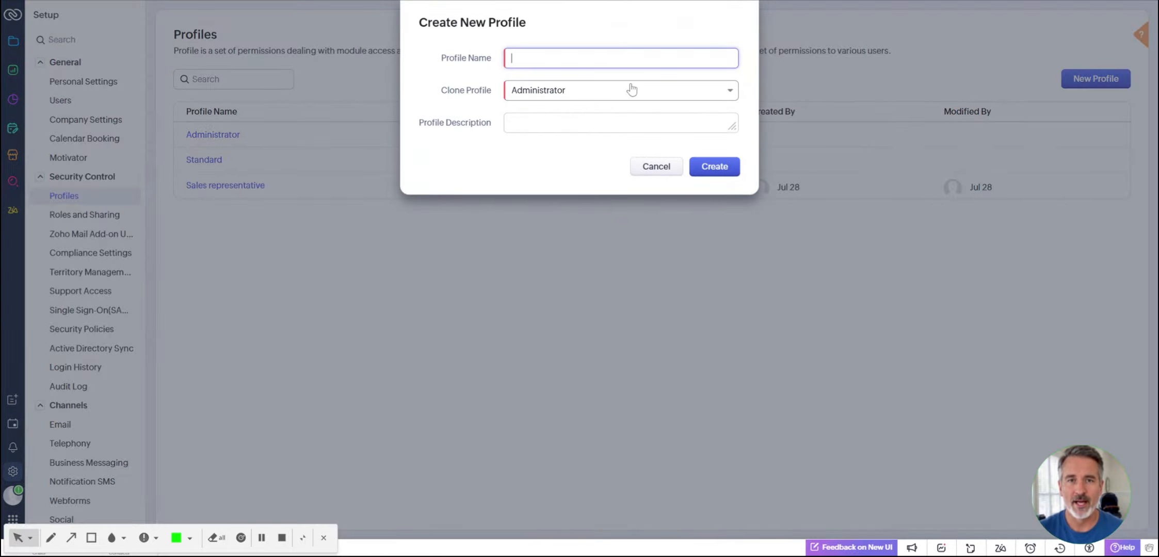
type("Sales manager")
key("Tab")
key("Tab")
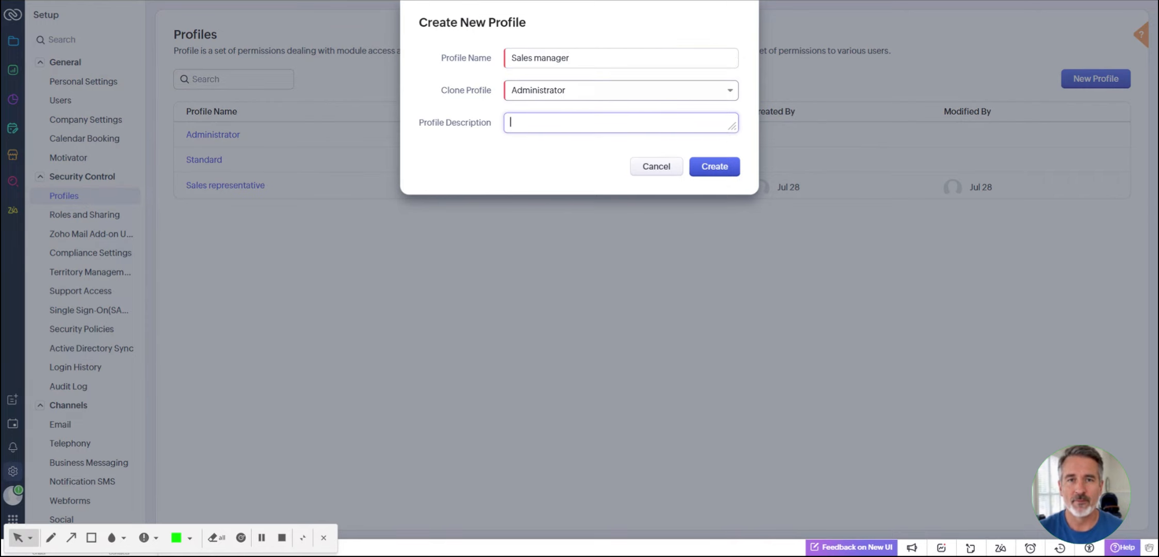
left_click(723, 168)
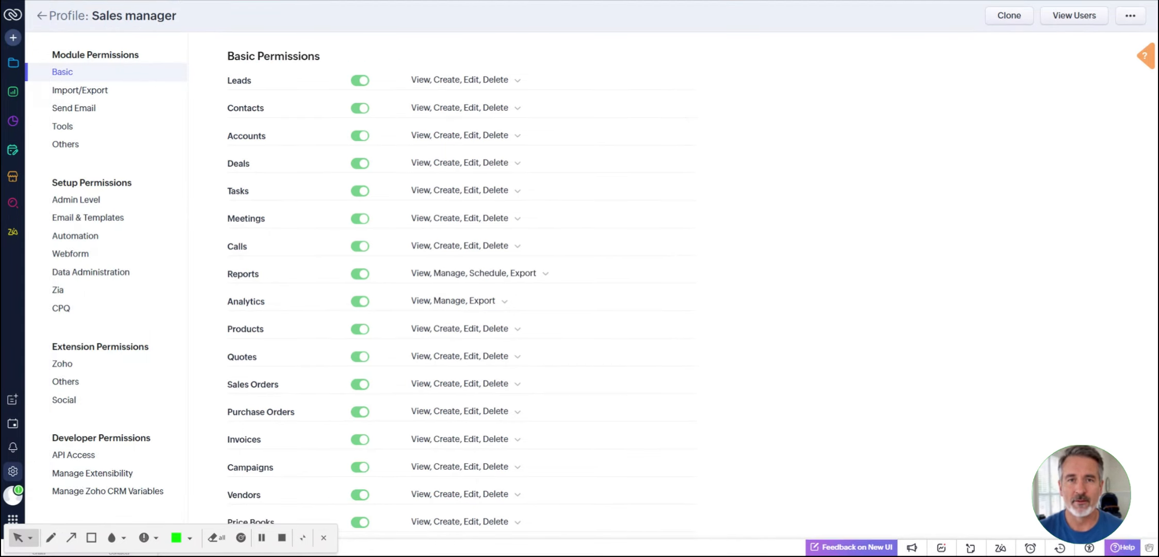
left_click(544, 275)
left_click(544, 275)
left_click(42, 16)
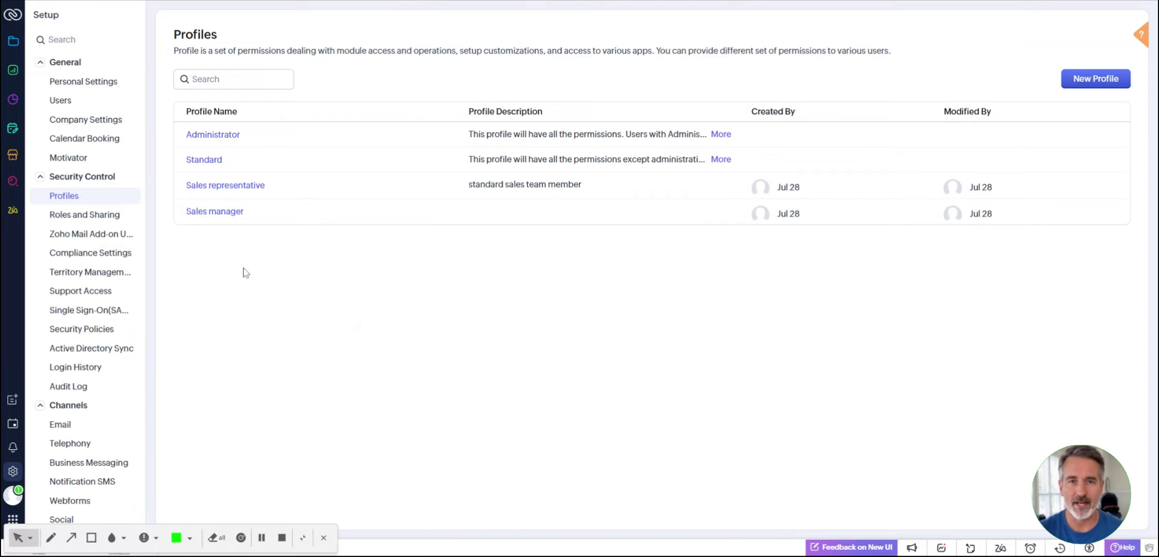
Create a role named "sales manager" that reports to the CEO
left_click(118, 216)
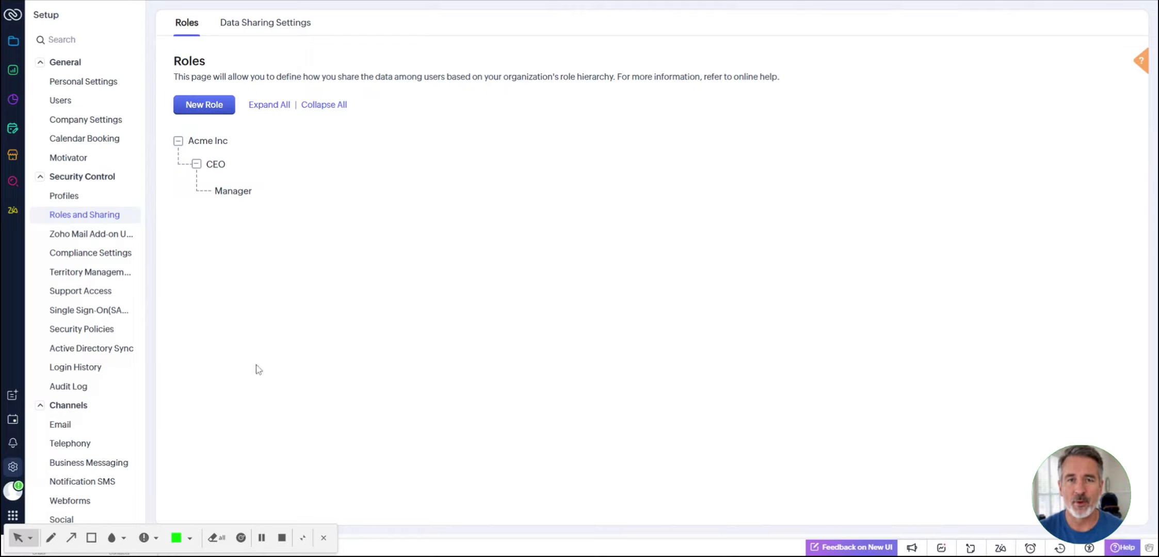
left_click(198, 109)
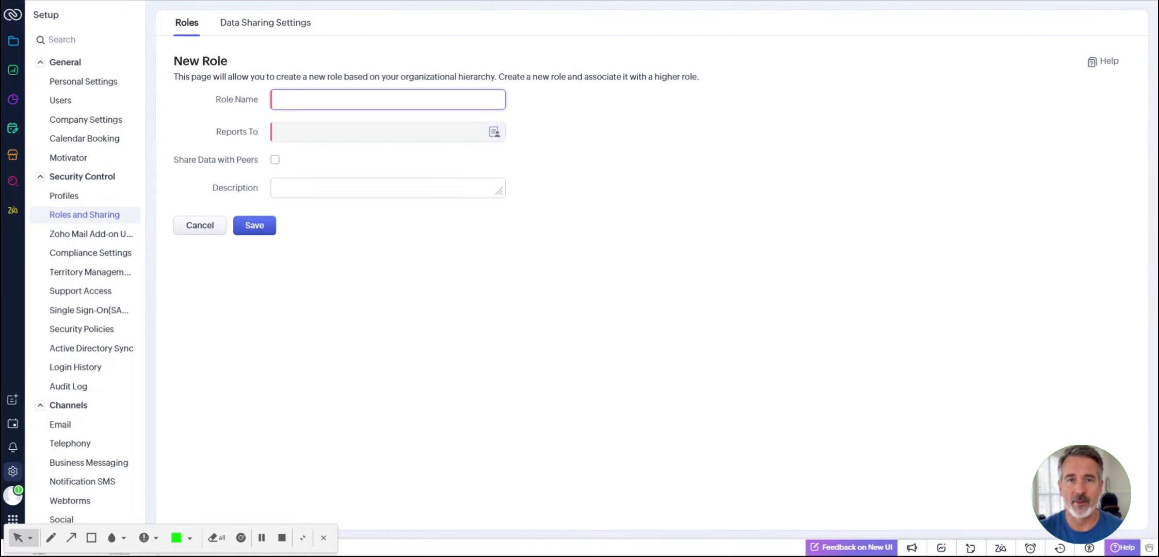
type("sales manager")
left_click(413, 130)
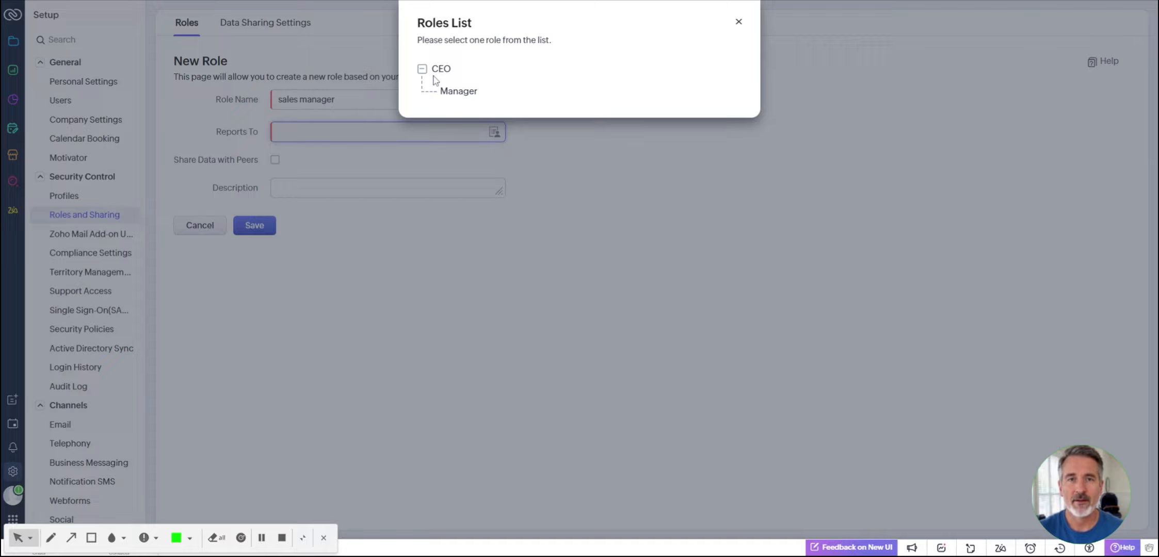
left_click(439, 70)
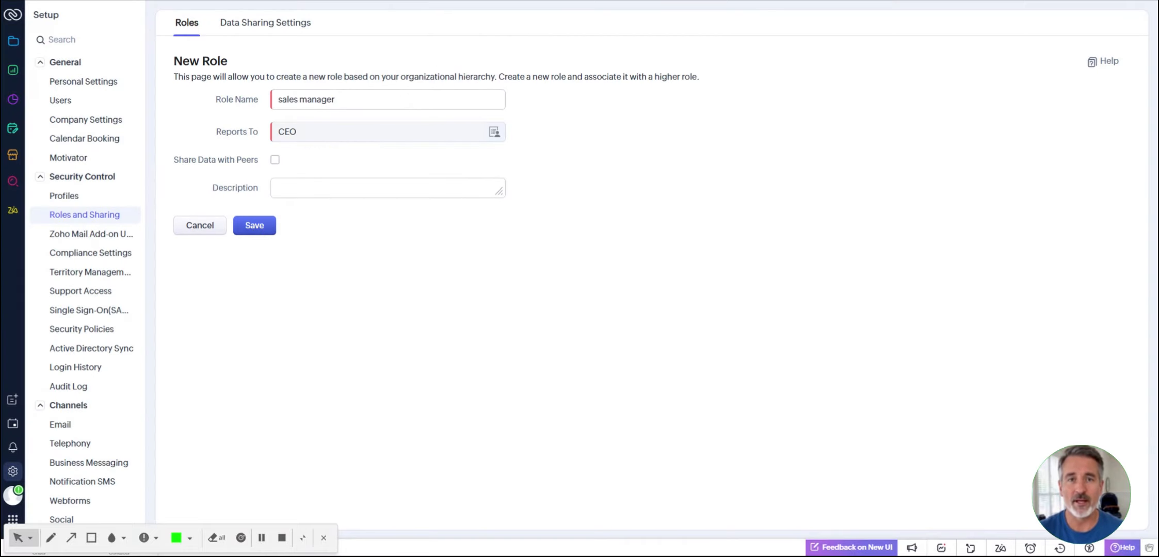
left_click(266, 230)
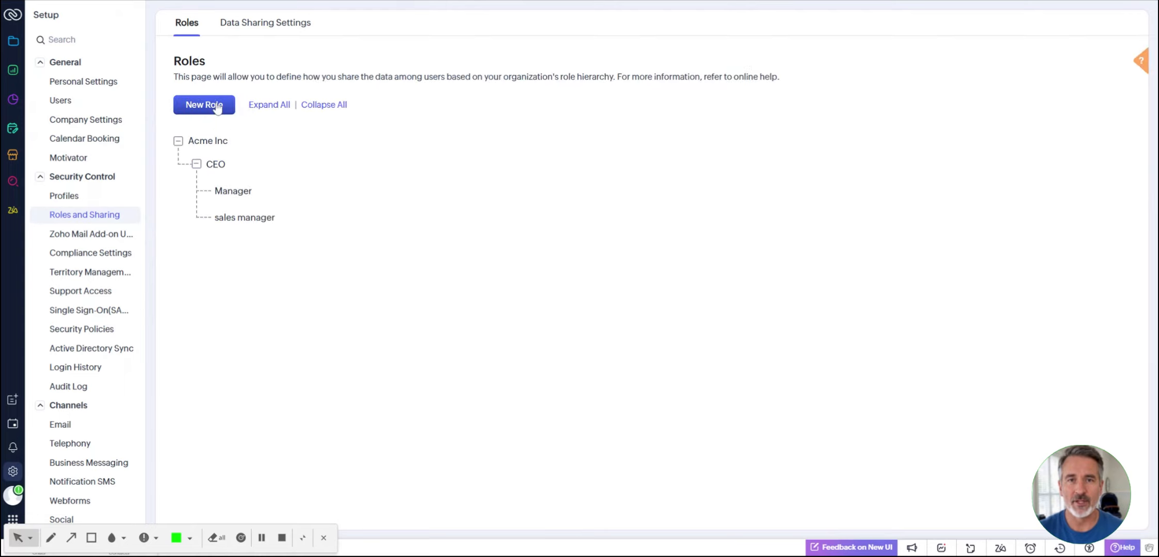
Create a role named "sales representative" that reports to the sales manager role
left_click(218, 107)
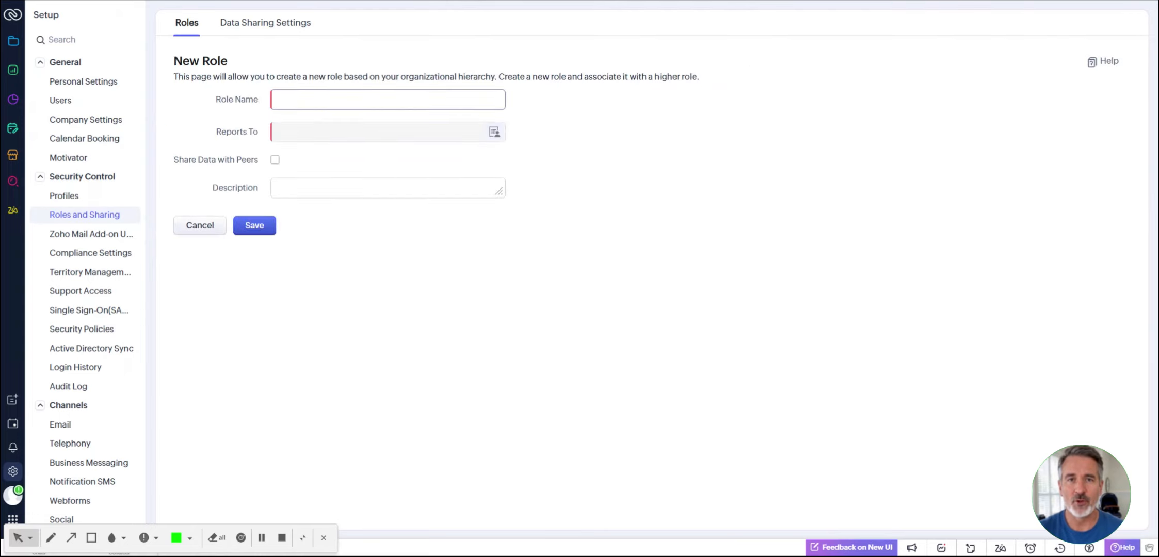
type("sal")
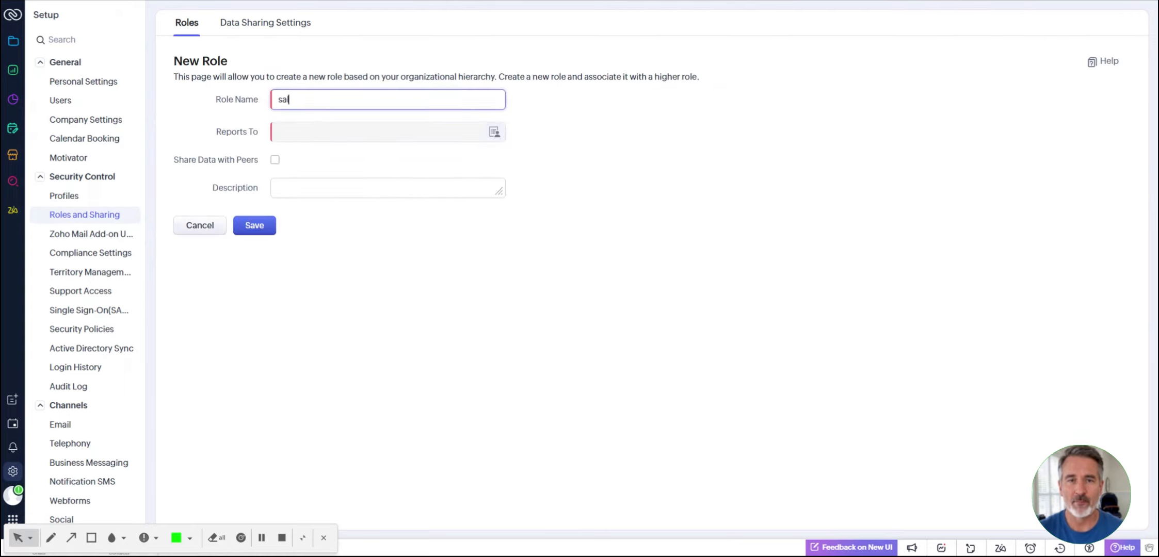
type("es represe")
key("BackSpace")
type("sentative")
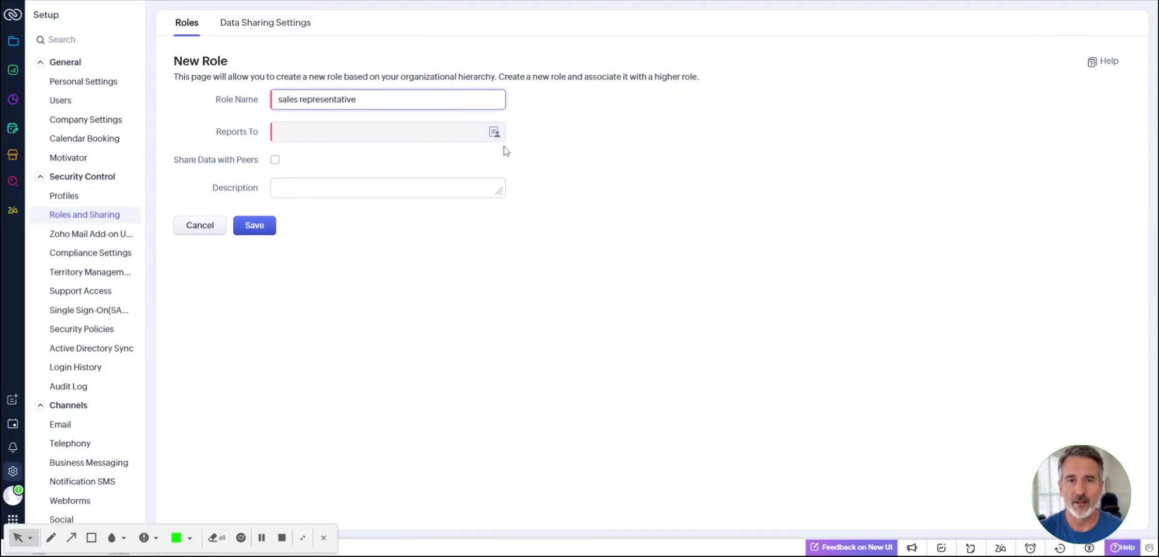
left_click(495, 132)
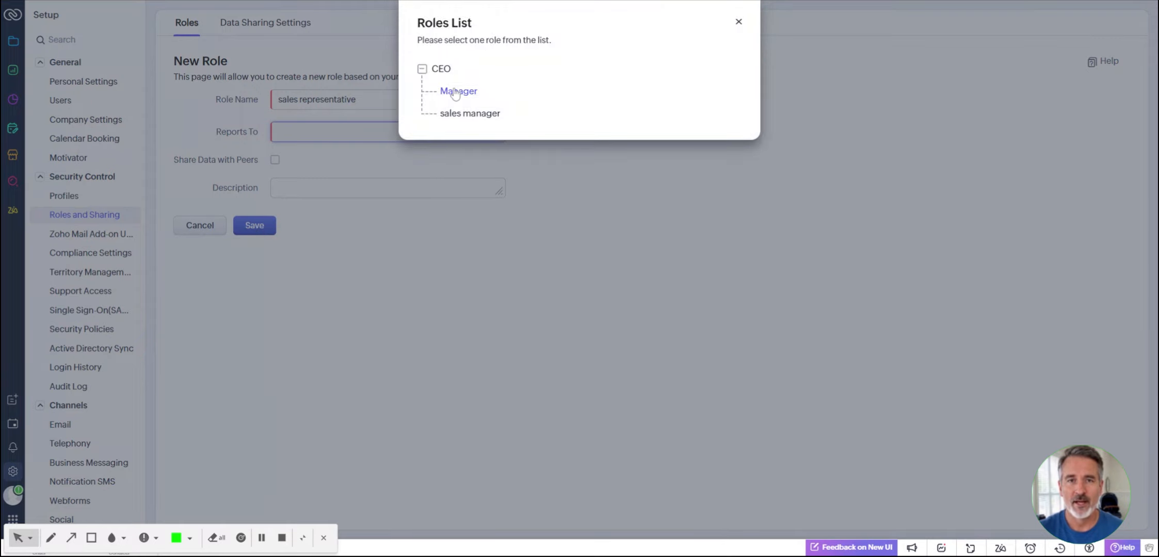
left_click(462, 113)
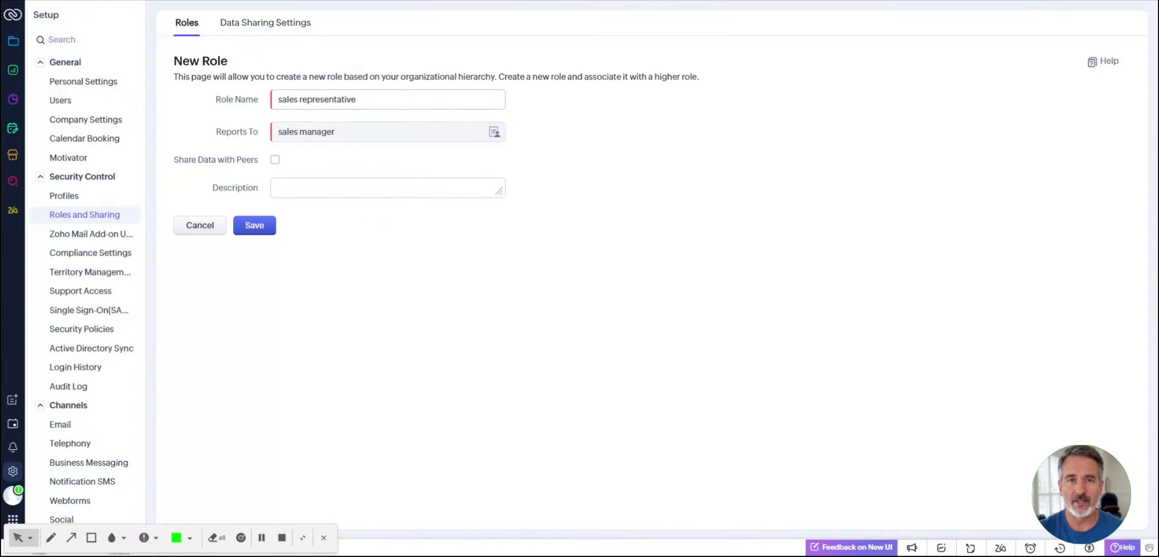
left_click(254, 226)
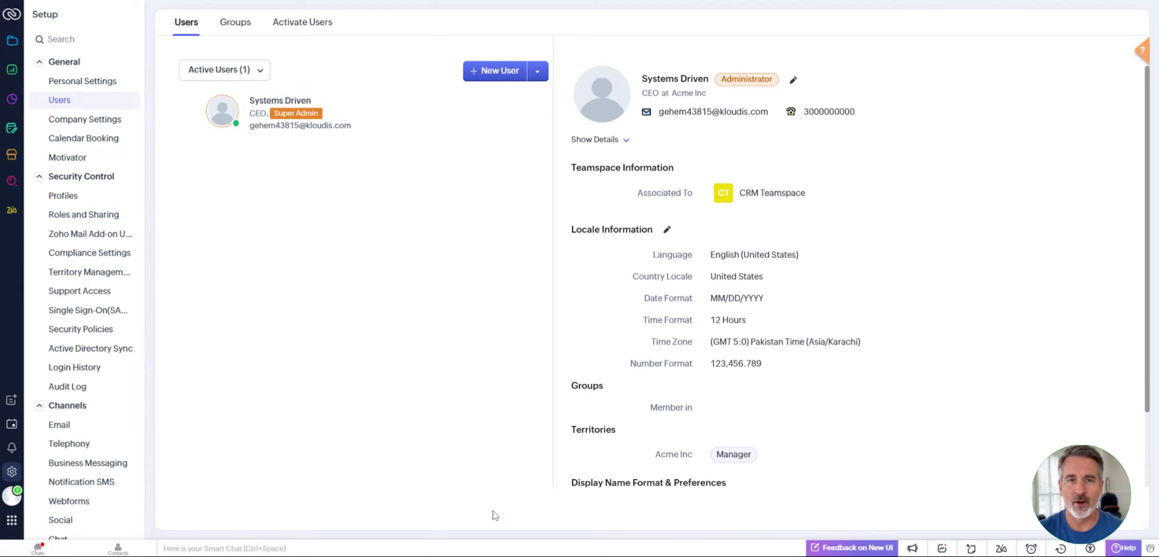
Open the super admin's user information for editing and save the form as it is
left_click(793, 80)
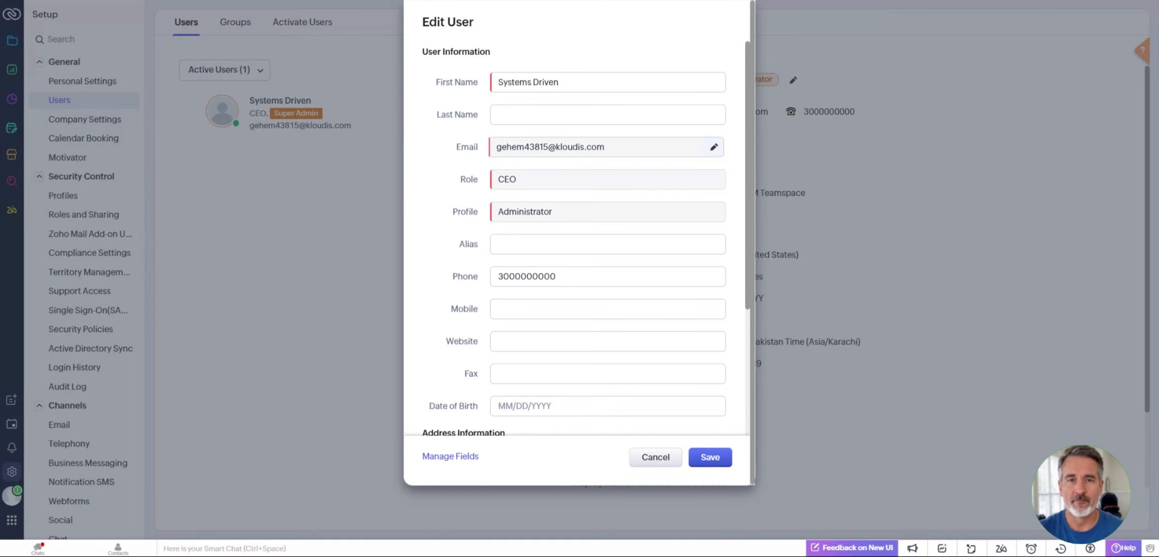
left_click(713, 462)
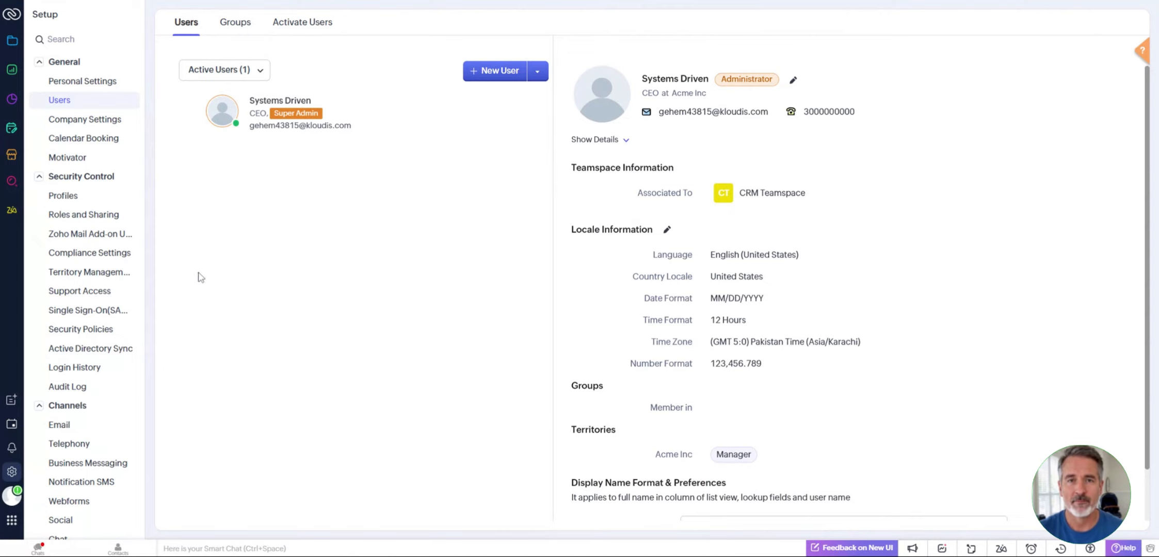
Start a new territory named "North region" under the Acme Inc parent territory
left_click(89, 273)
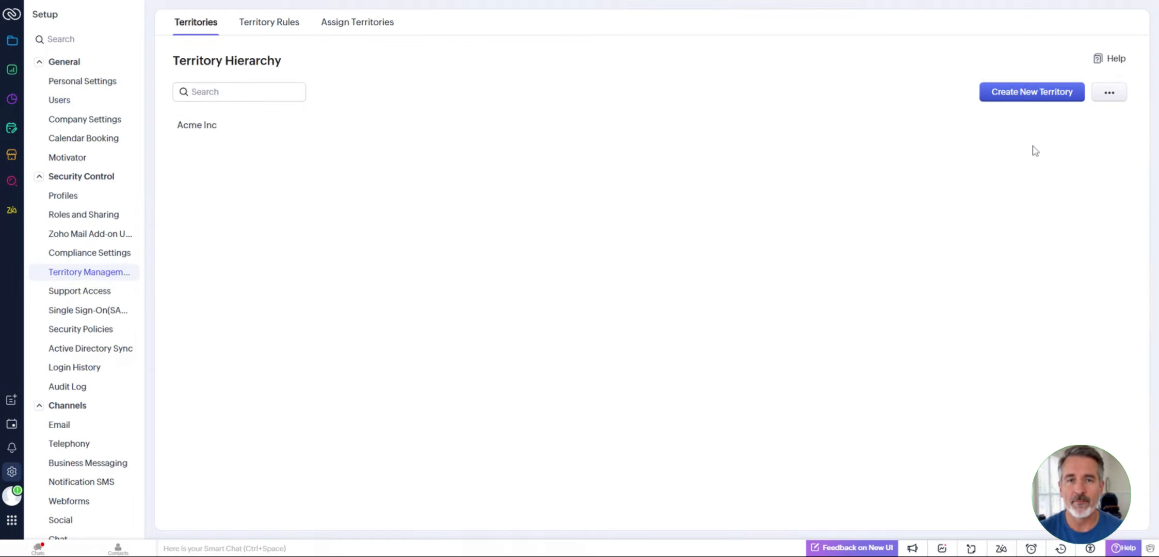
left_click(1017, 100)
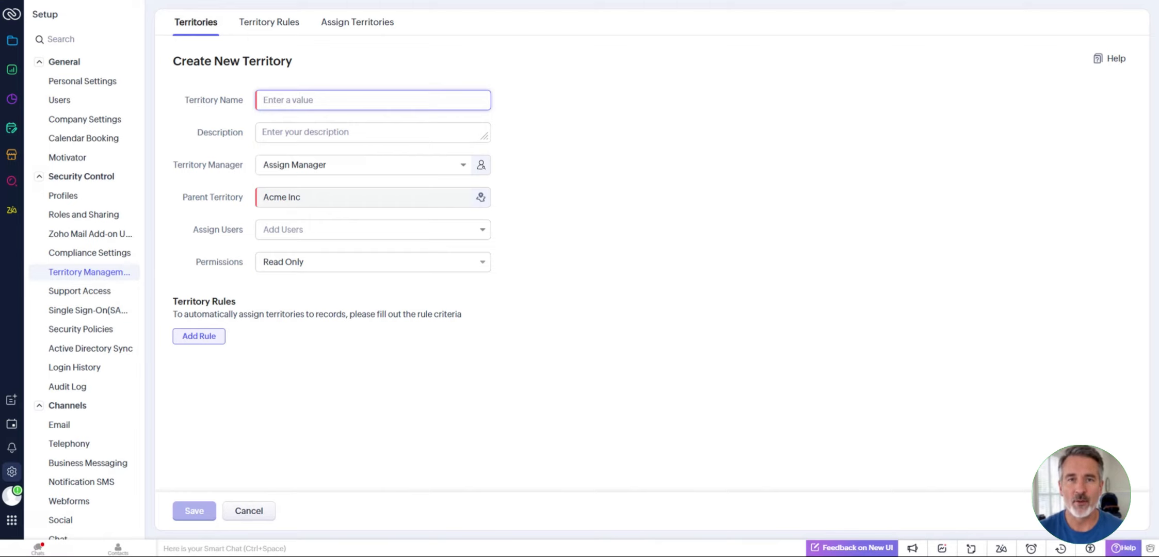
type("North")
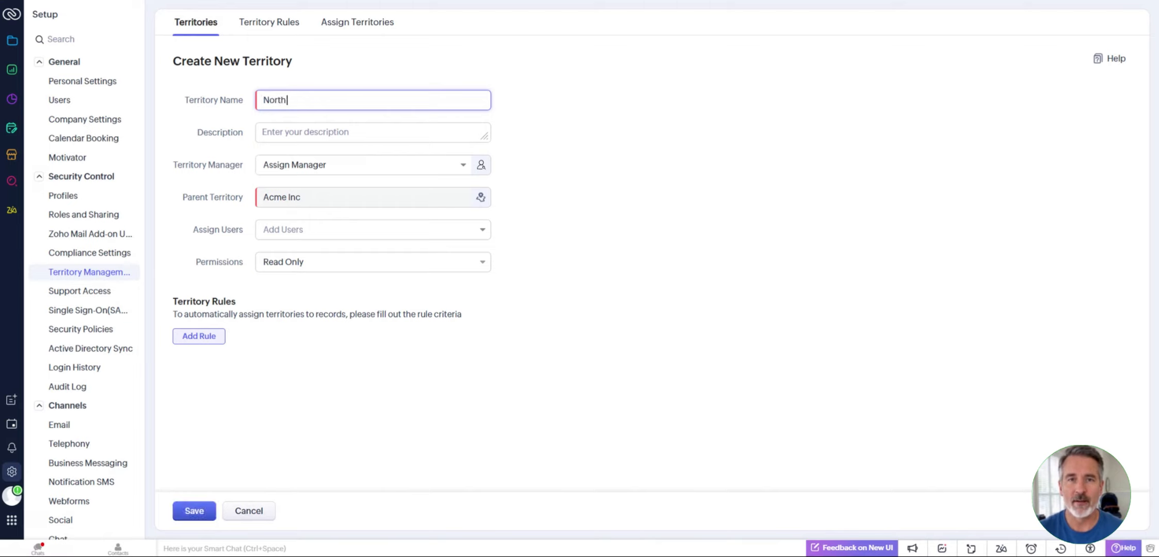
type(" region")
Add an account rule to the North region territory with the condition Billing State is CA
left_click(206, 340)
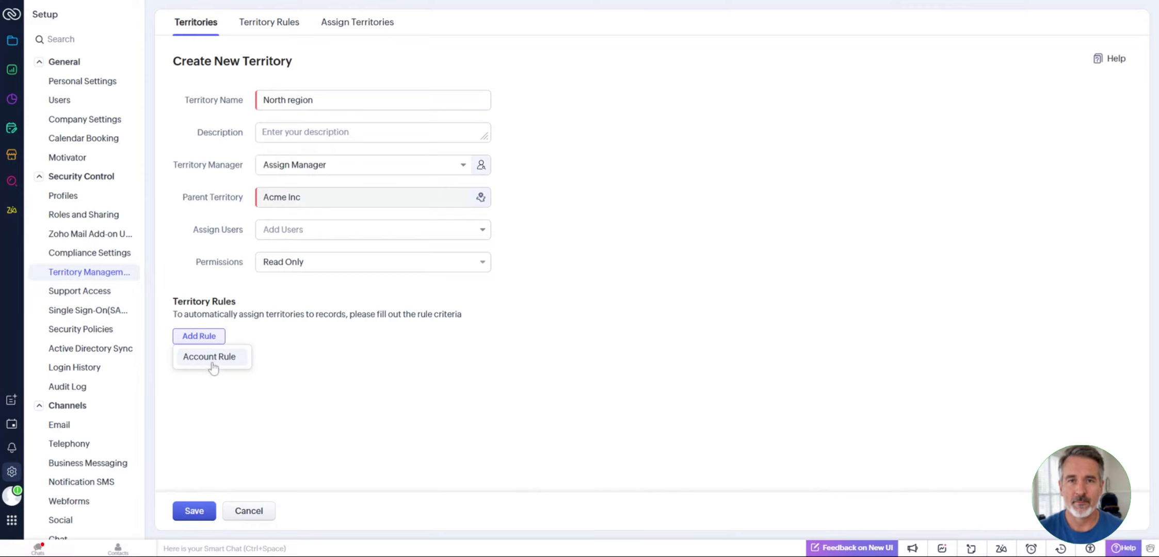
left_click(211, 359)
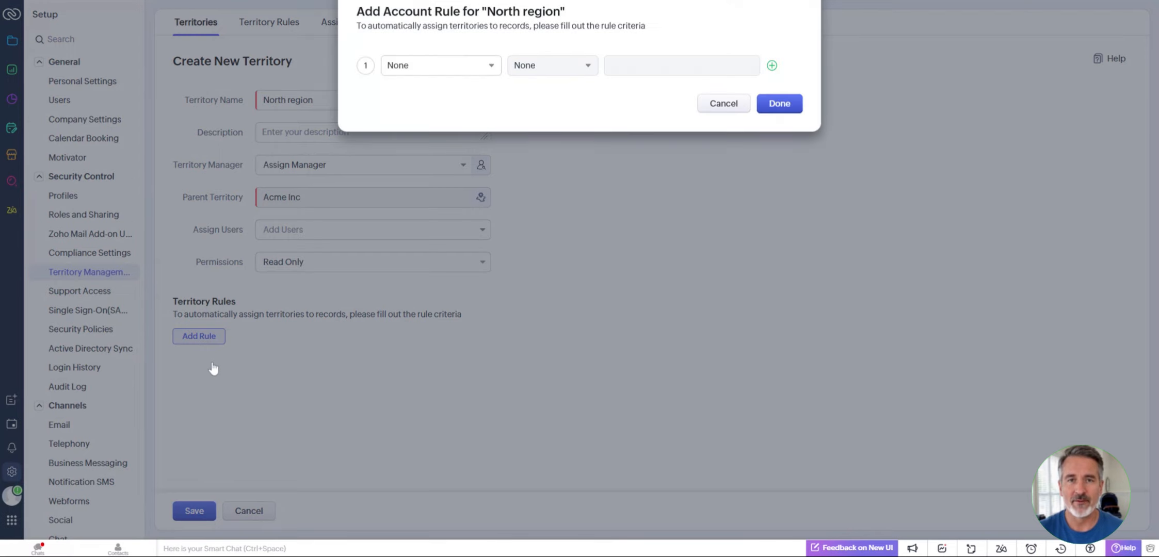
left_click(426, 75)
type("b")
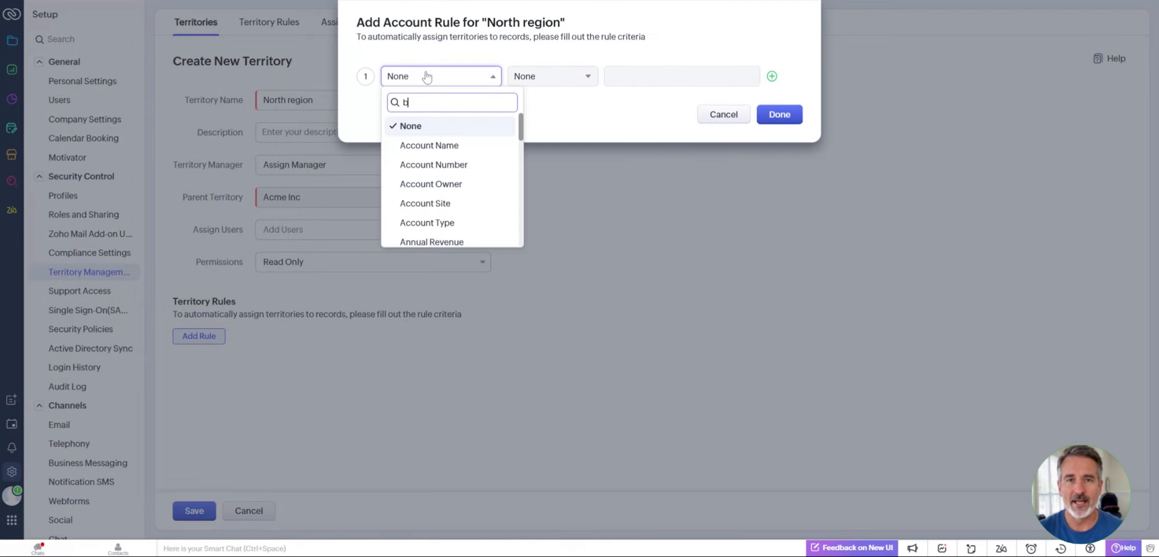
type("ill")
left_click(481, 184)
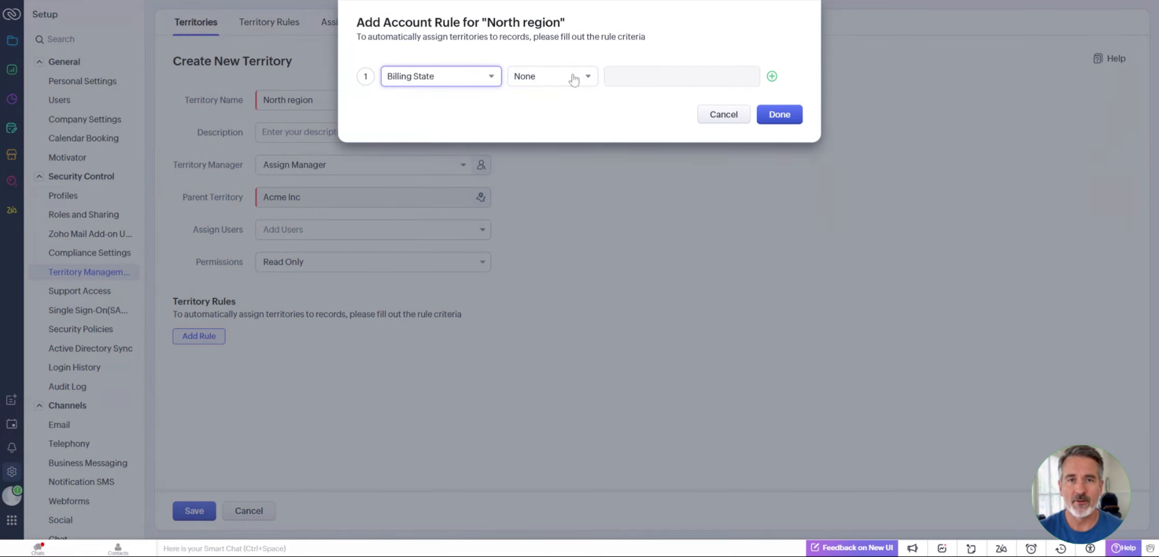
left_click(573, 79)
left_click(568, 117)
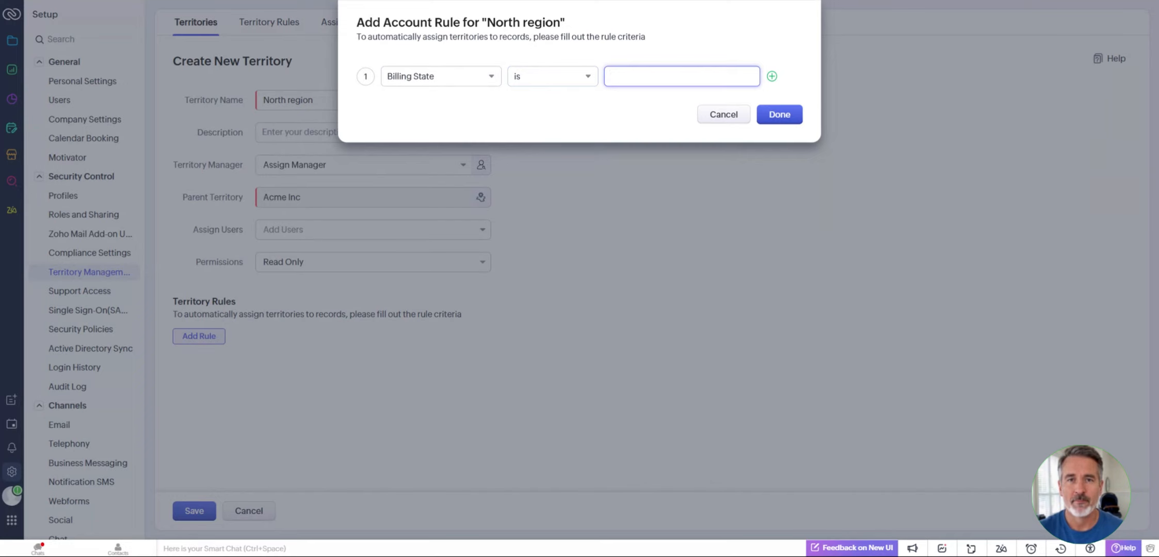
type("CA")
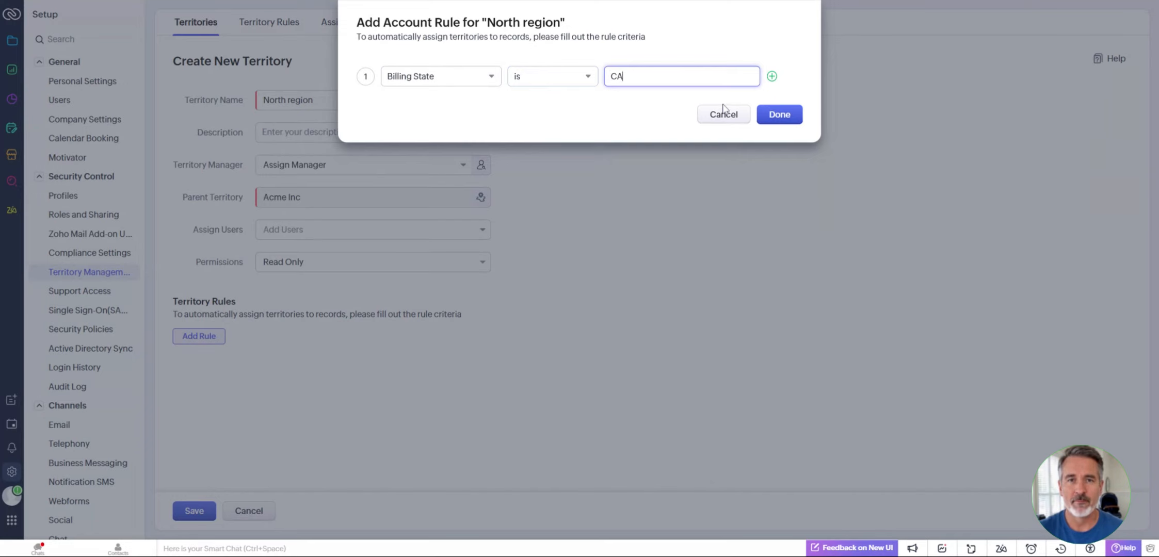
Add an OR condition Billing State is NV to the North region account rule and finish the rule
left_click(772, 76)
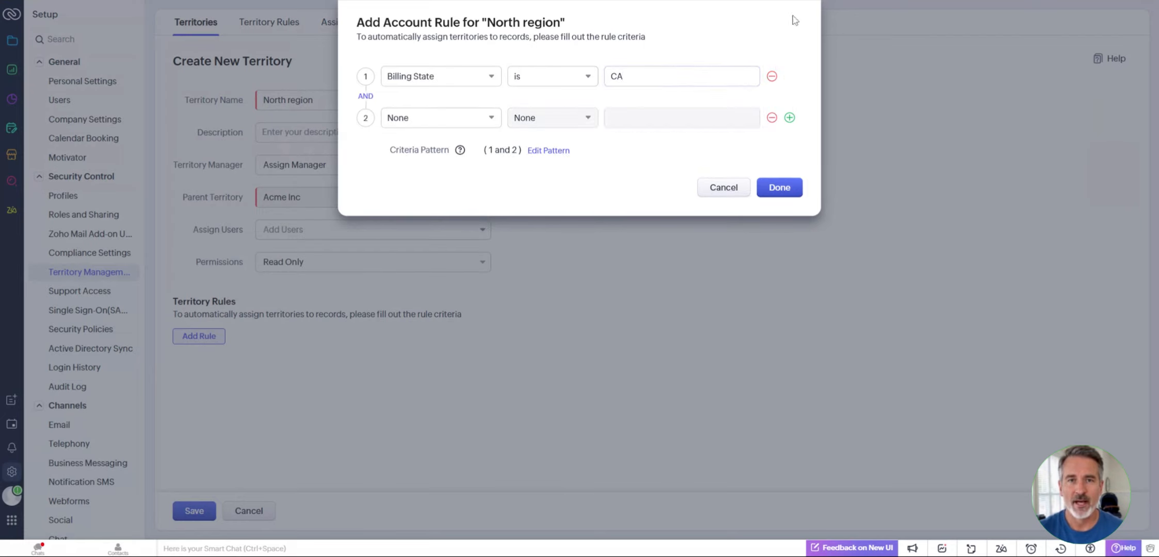
left_click(367, 97)
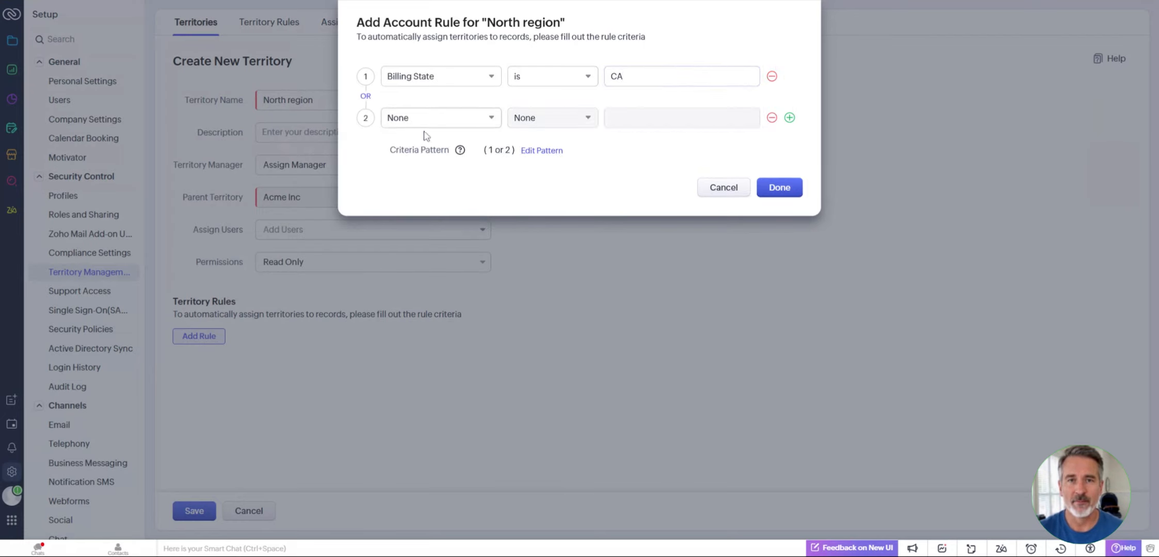
left_click(443, 121)
type("bill")
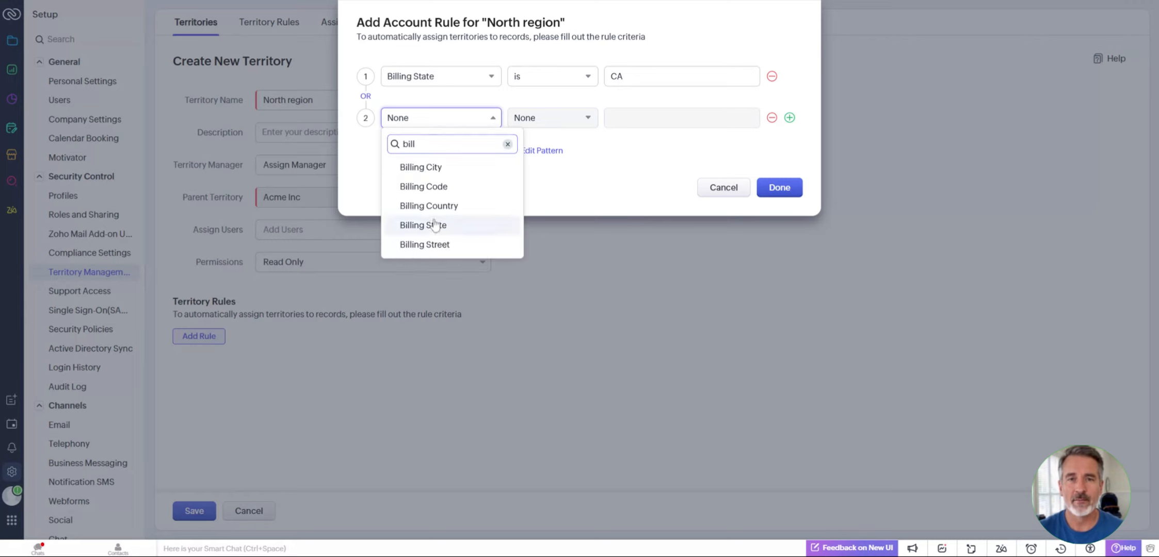
left_click(439, 225)
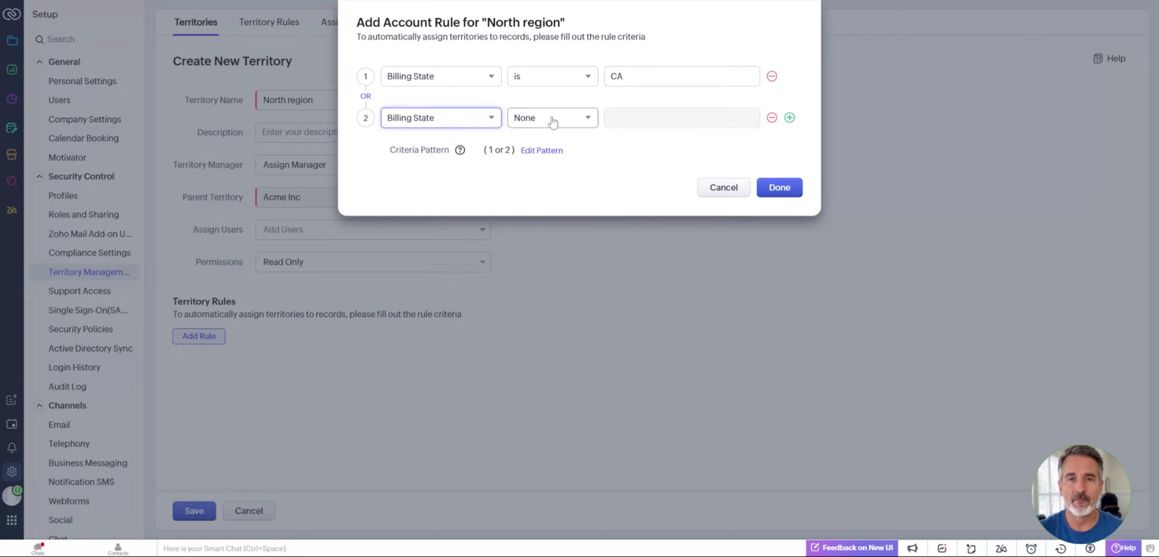
left_click(550, 119)
left_click(550, 161)
left_click(668, 129)
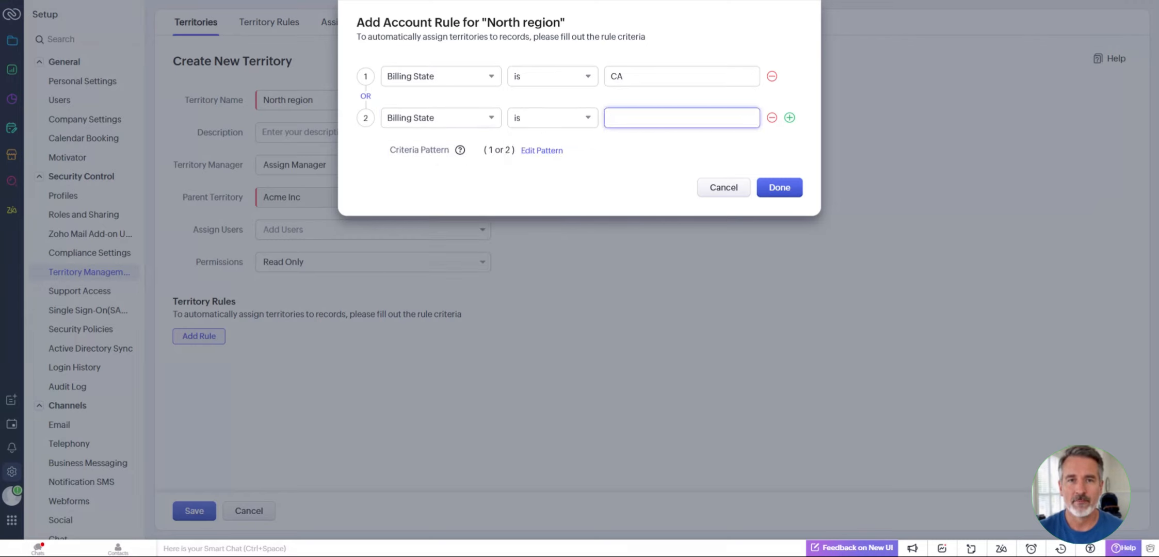
type("NV")
left_click(778, 189)
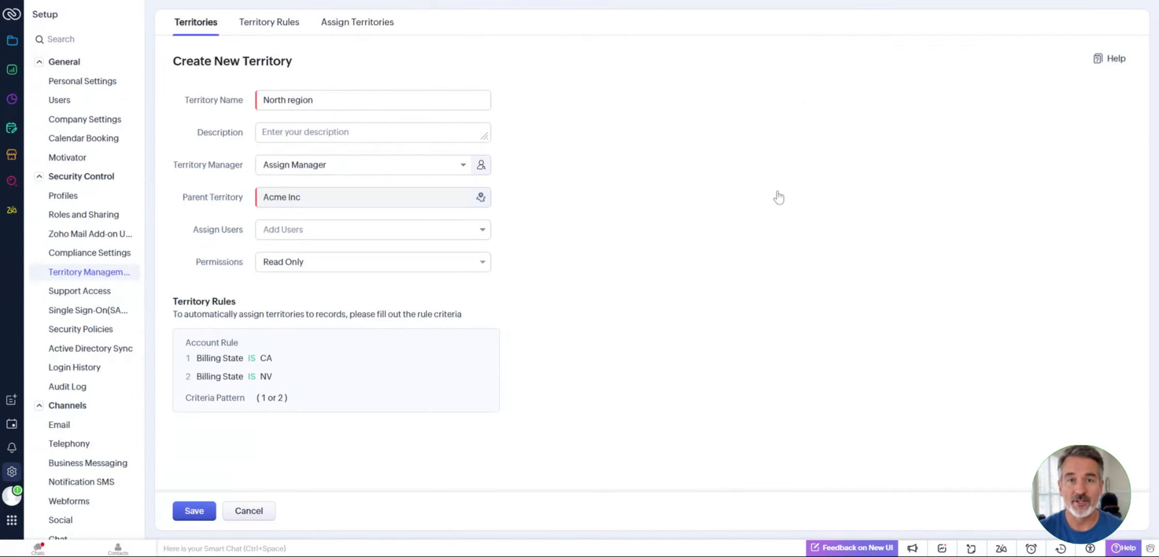
Assign Systems Driven as territory manager and save the North region territory
left_click(337, 164)
left_click(343, 215)
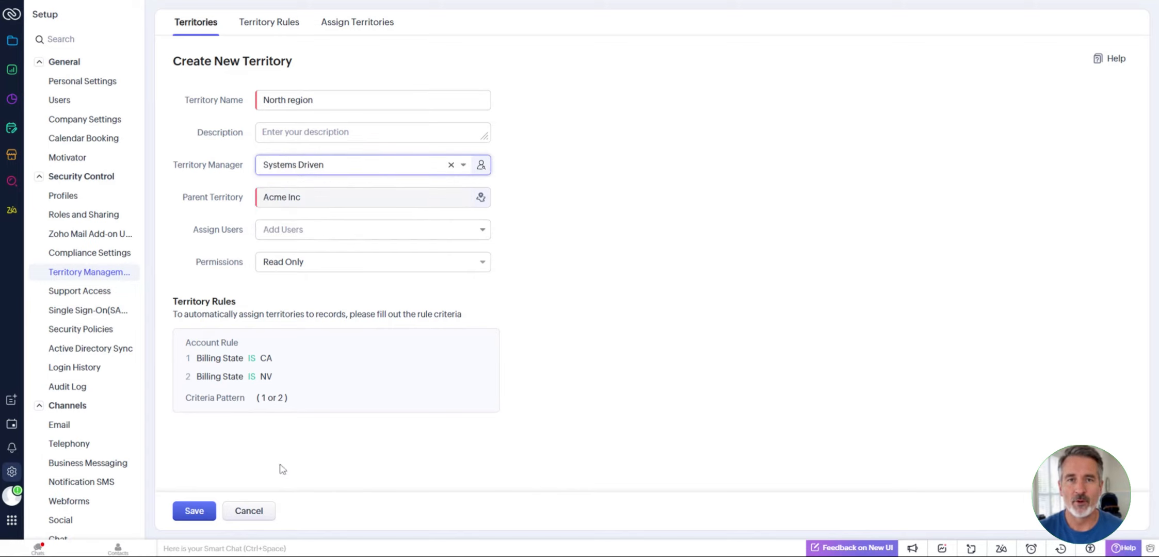
left_click(201, 516)
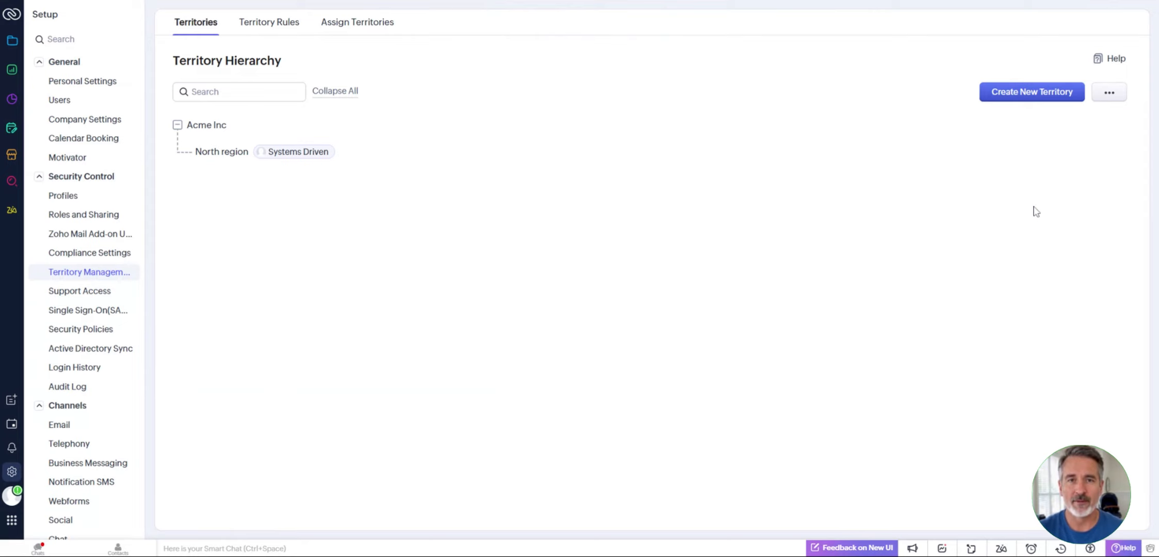
Start another territory named "Healthcare clients" under Acme Inc
left_click(1050, 99)
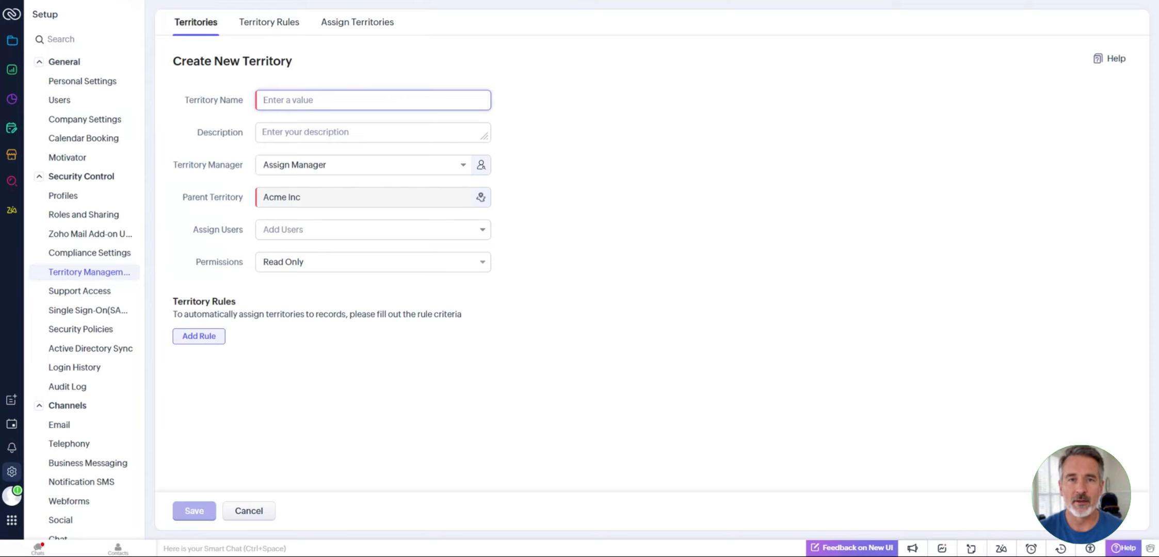
type("Heal")
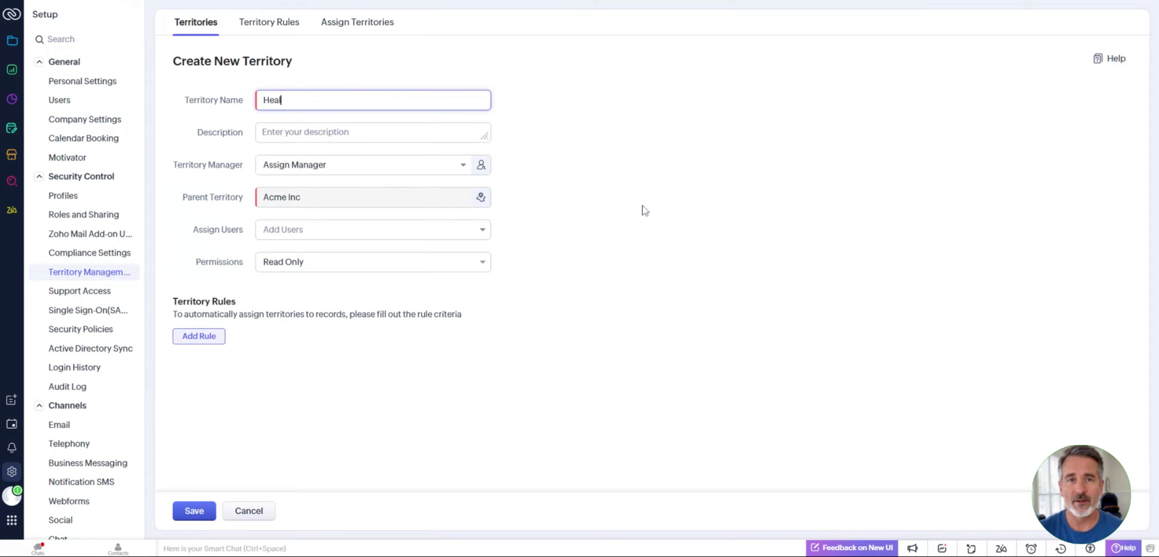
type("thcare clients")
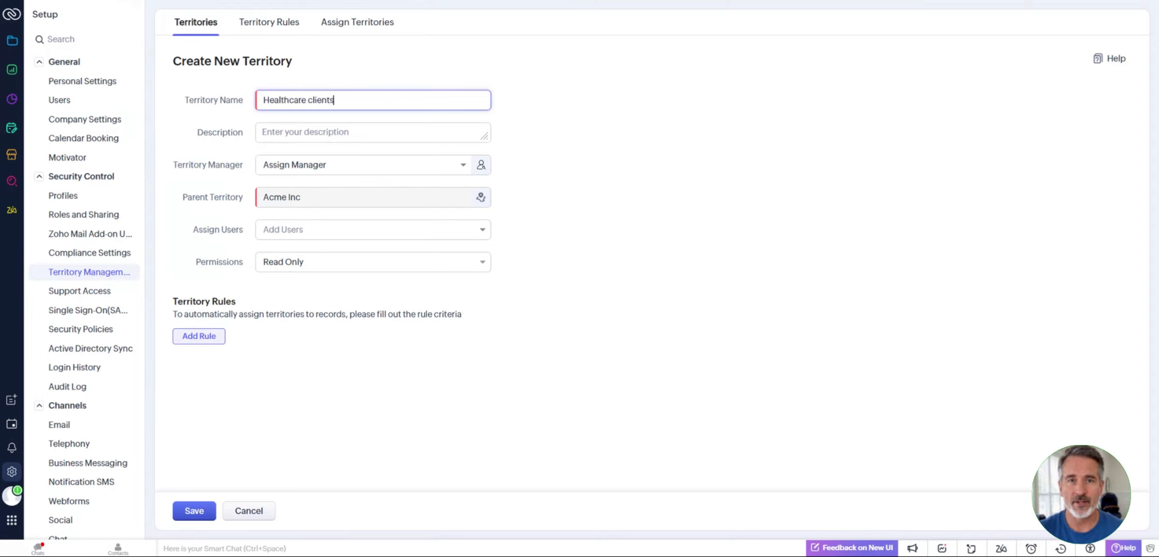
Add the account rule Industry is healthcare to the Healthcare clients territory and save the territory
left_click(199, 336)
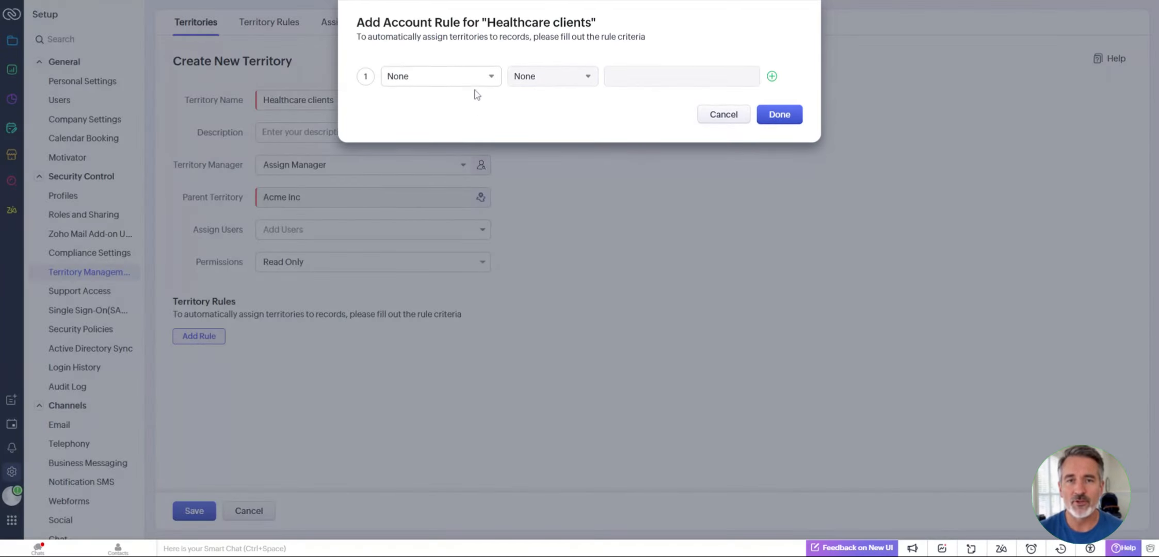
left_click(469, 83)
type("indus")
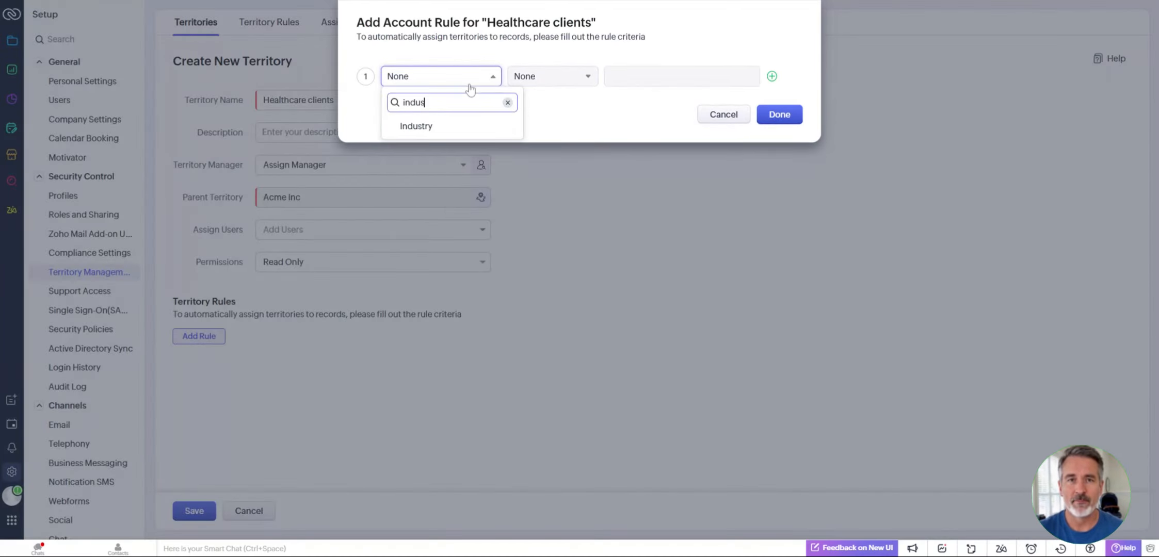
left_click(485, 129)
left_click(552, 75)
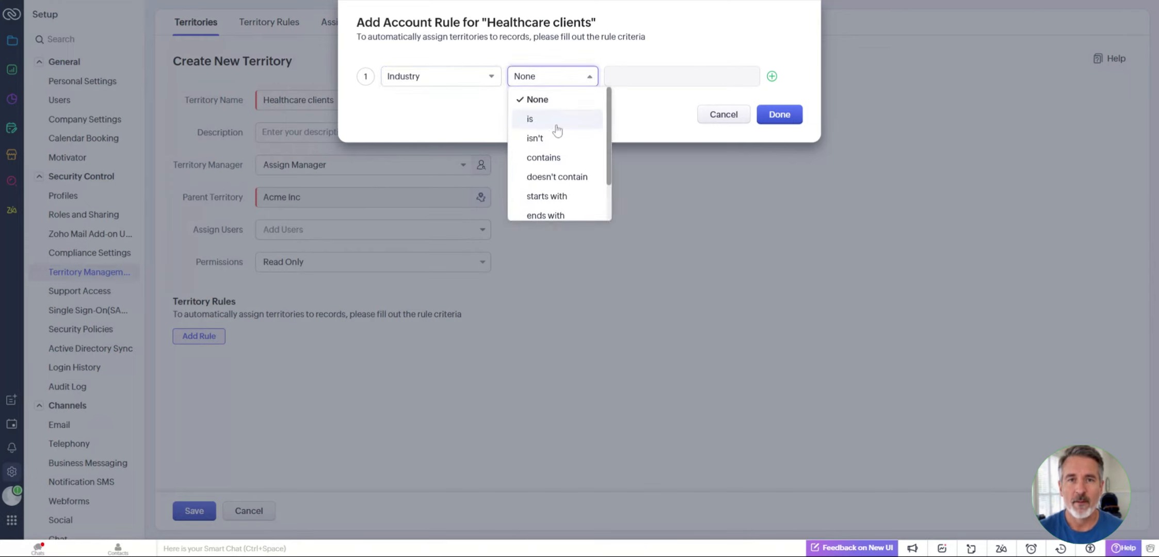
left_click(556, 122)
left_click(650, 77)
type("healthcare")
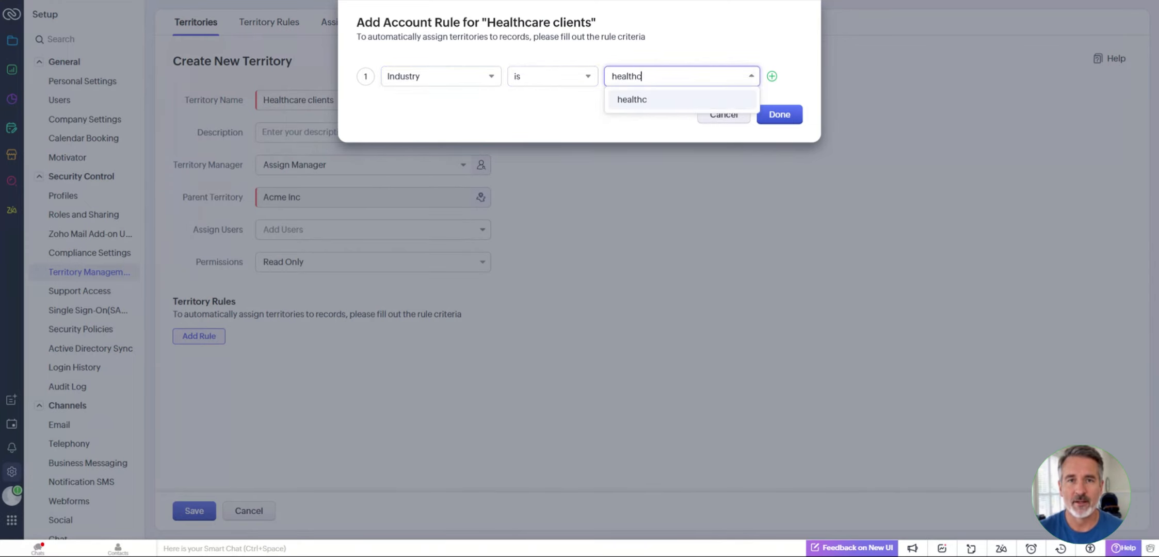
key("Return")
left_click(794, 130)
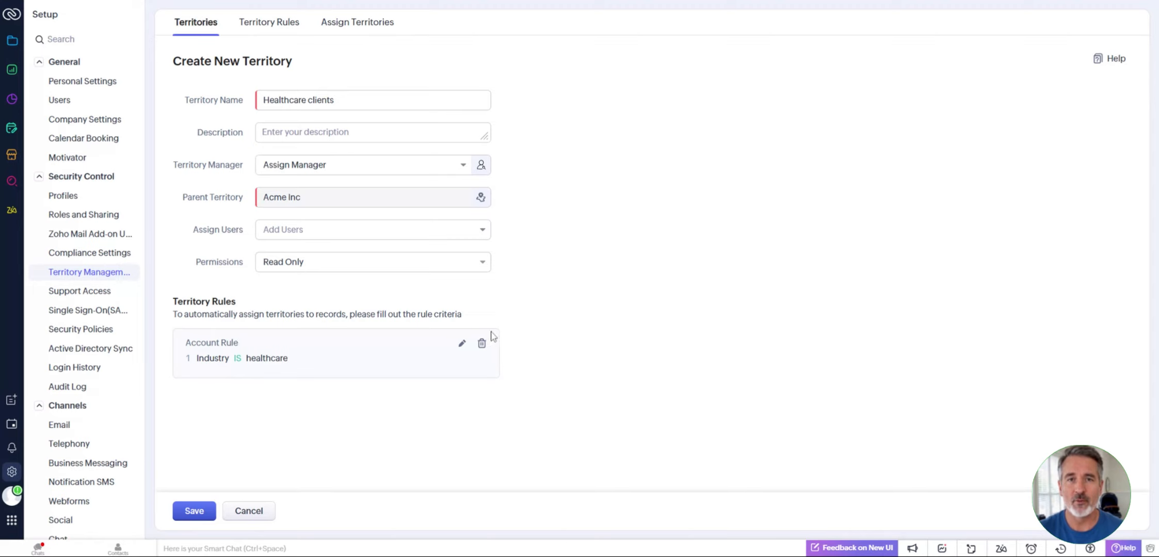
left_click(195, 512)
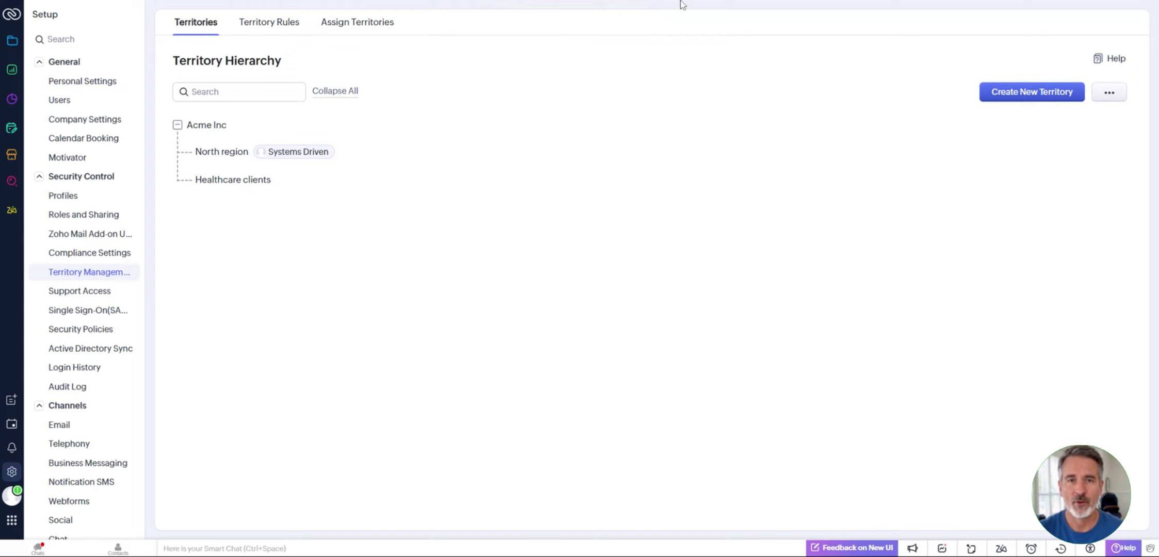
Open the currency preferences in the company settings and choose Euro - EUR as a new currency
left_click(85, 119)
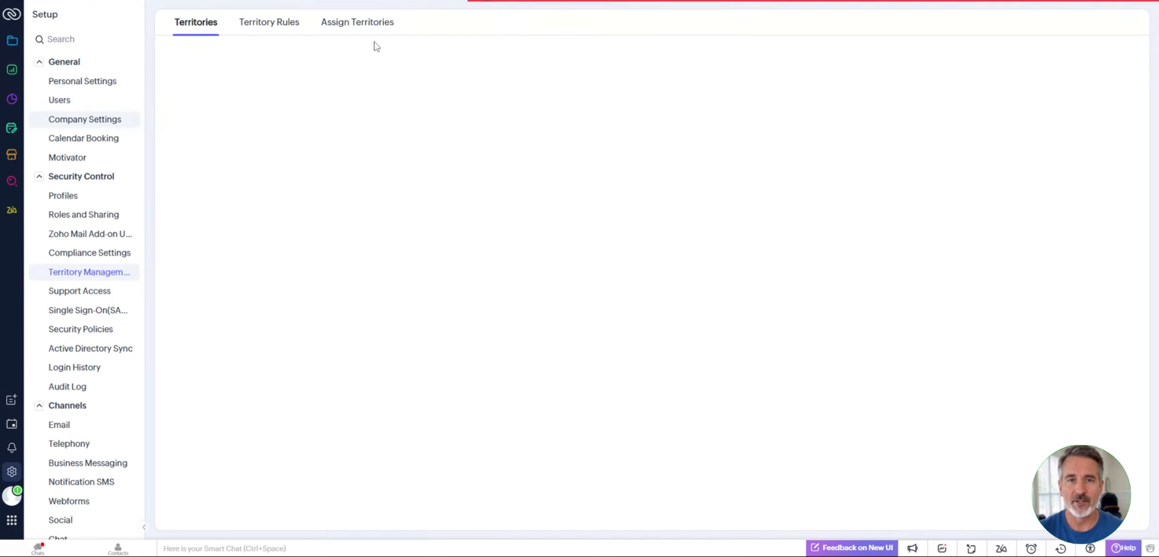
left_click(602, 26)
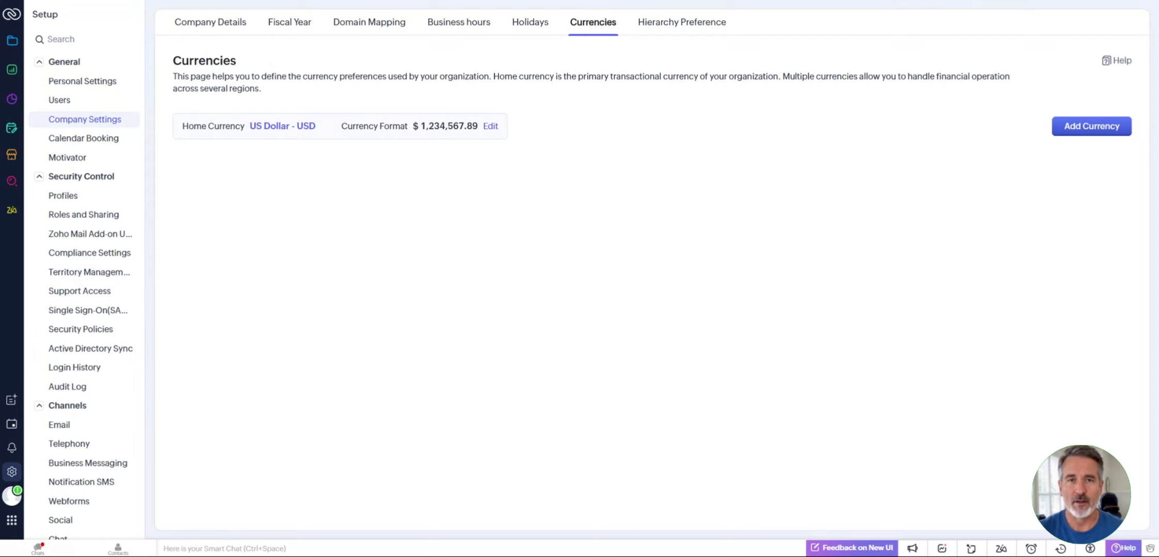
left_click(1115, 132)
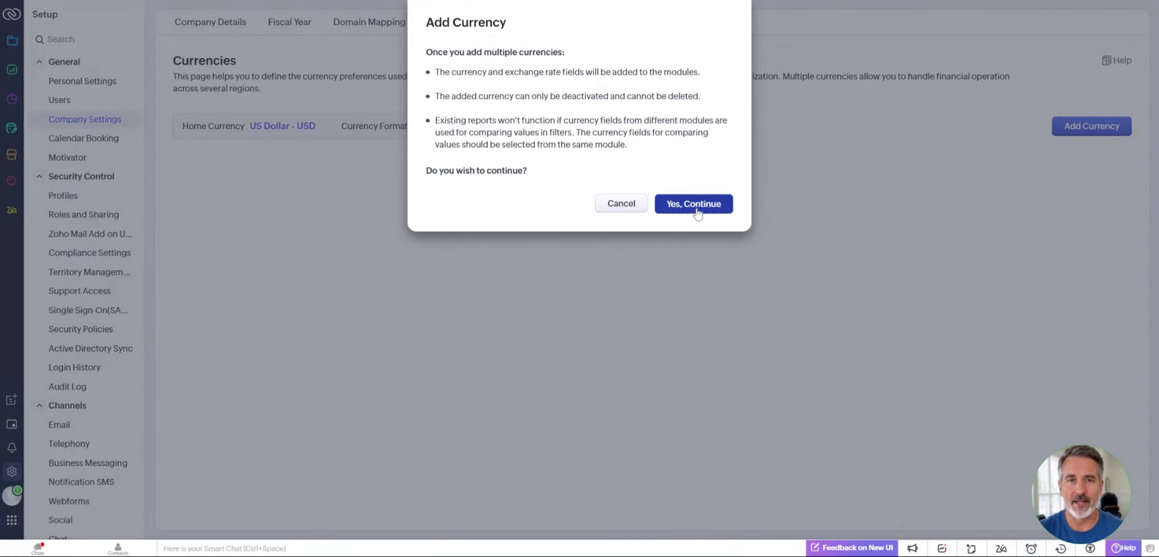
left_click(694, 205)
left_click(569, 60)
type("e")
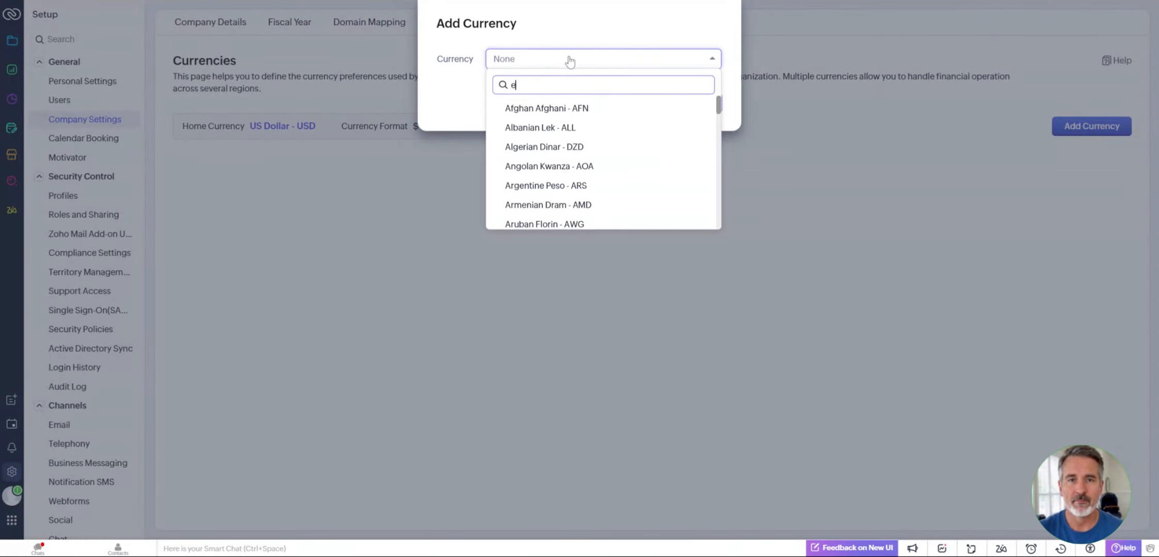
type("u")
left_click(556, 109)
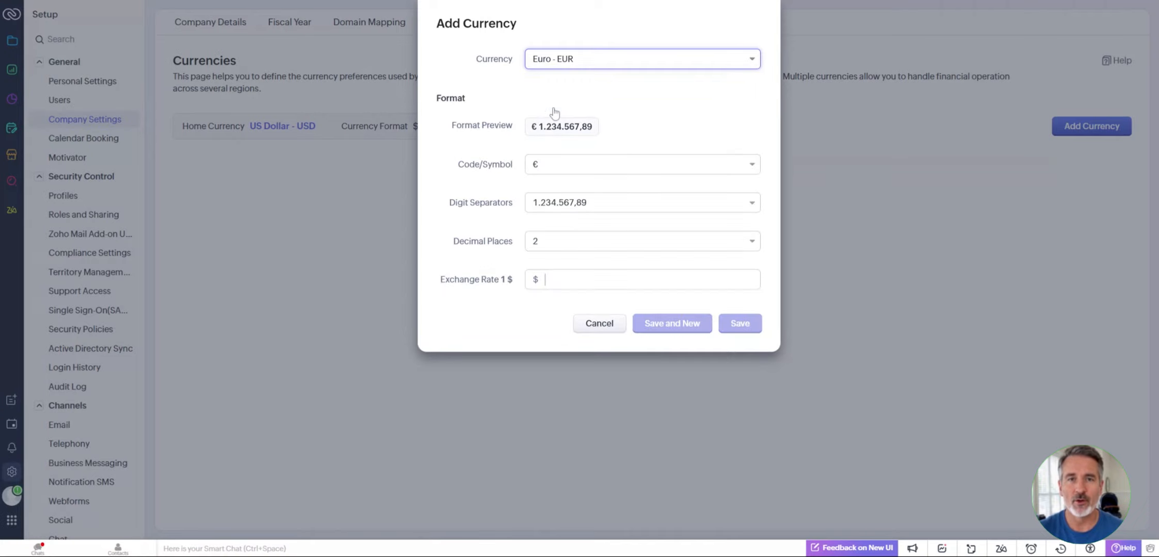
Set the Euro's exchange rate to 1.2, save the currency and dismiss the notification
left_click(553, 280)
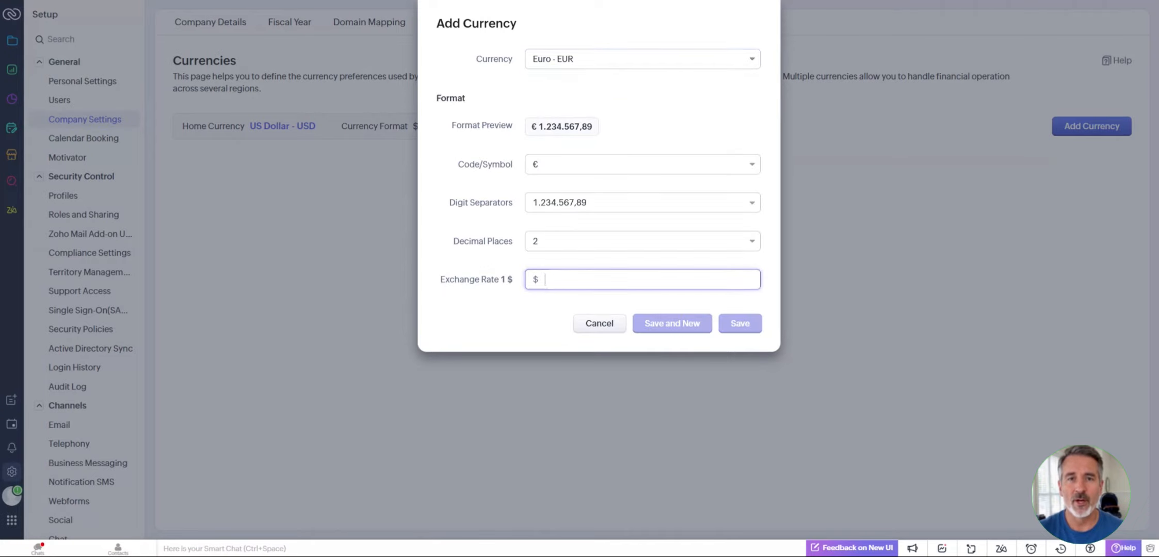
type("1.2")
left_click(749, 324)
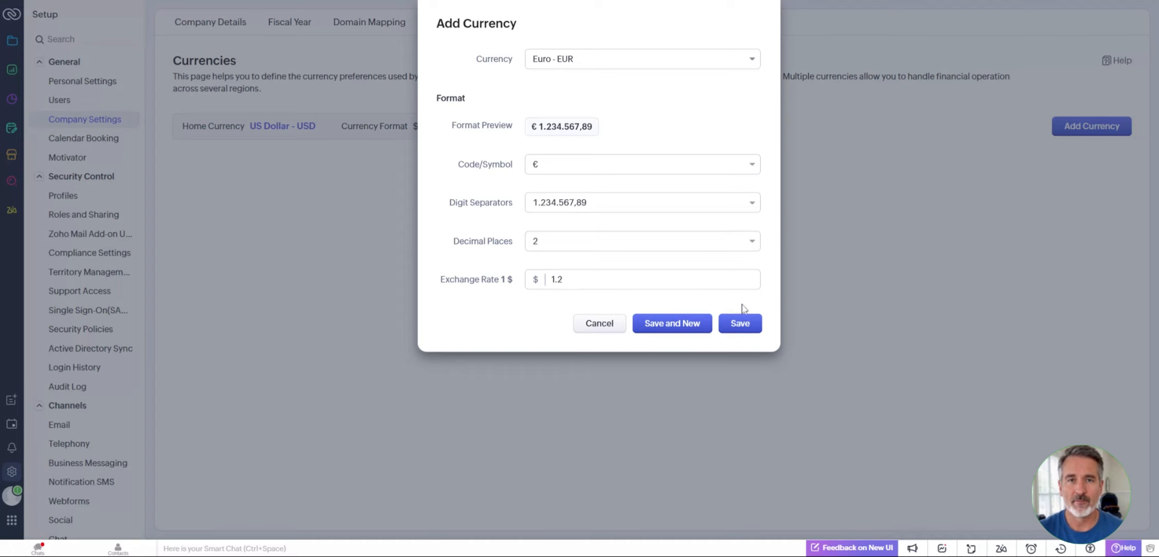
left_click(745, 326)
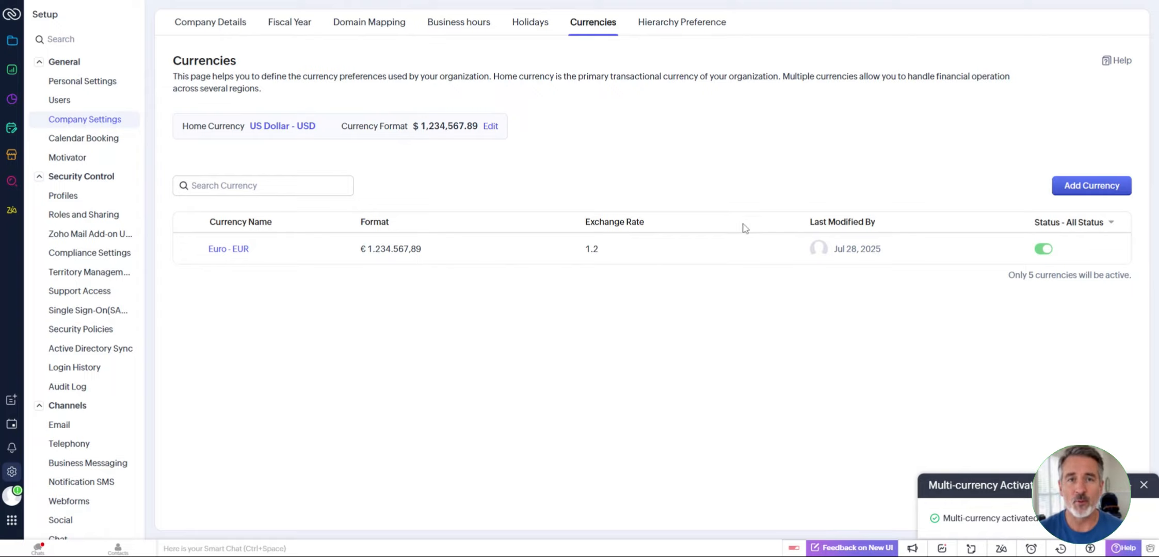
left_click(1143, 485)
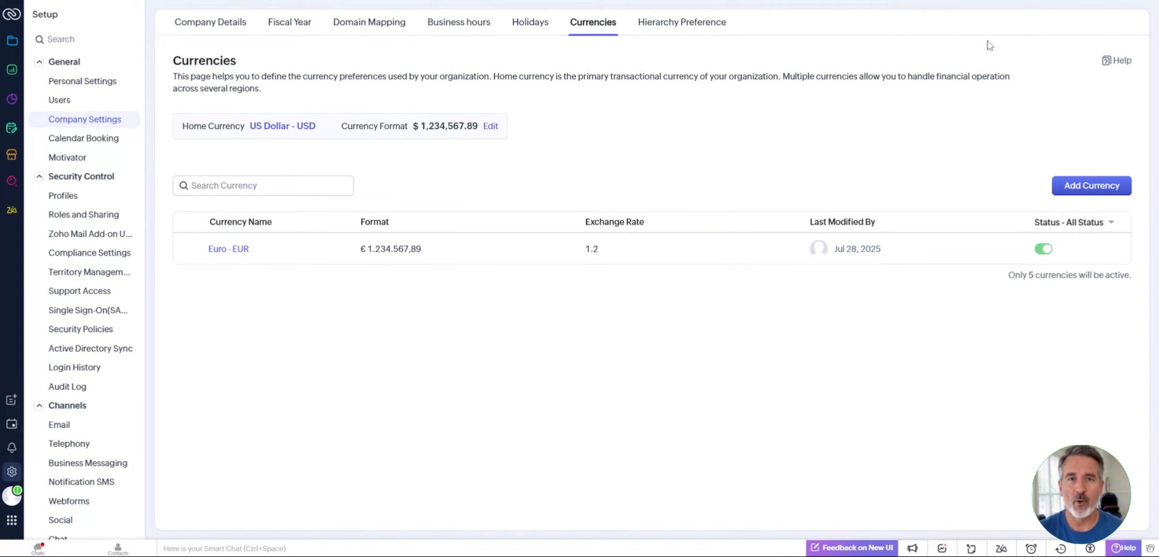